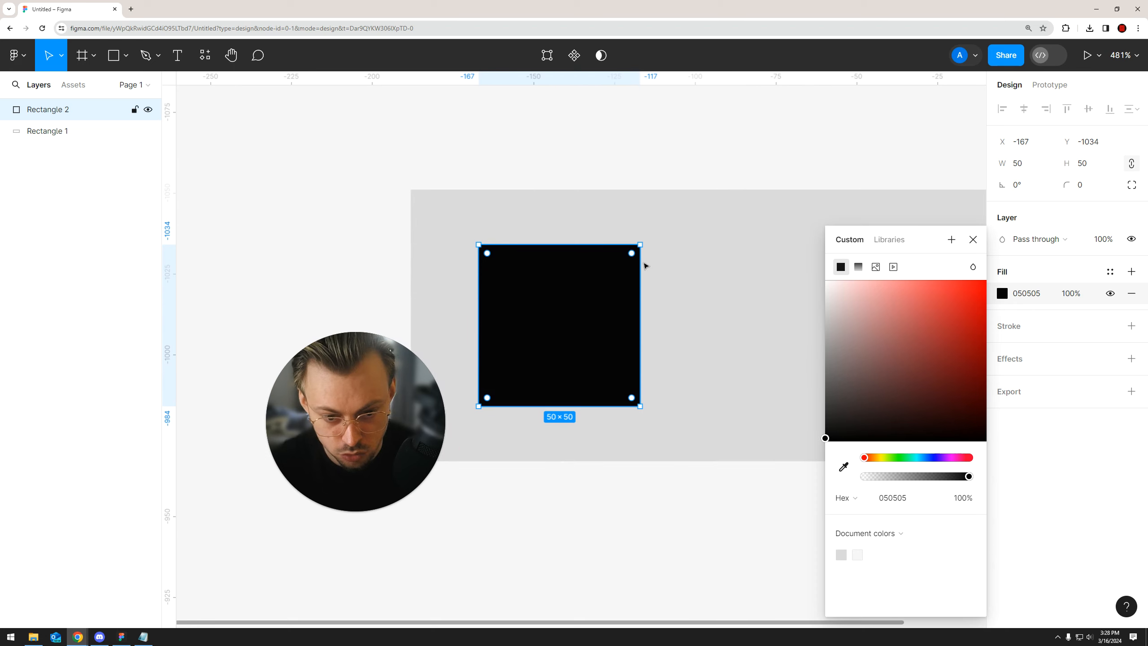
# Round the corners of the black 50 × 50 square to a radius of 25, making it a circle
pyautogui.moveTo(628, 254); pyautogui.dragTo(552, 398)
pyautogui.click(563, 518)
pyautogui.scroll(-3, 541, 469)
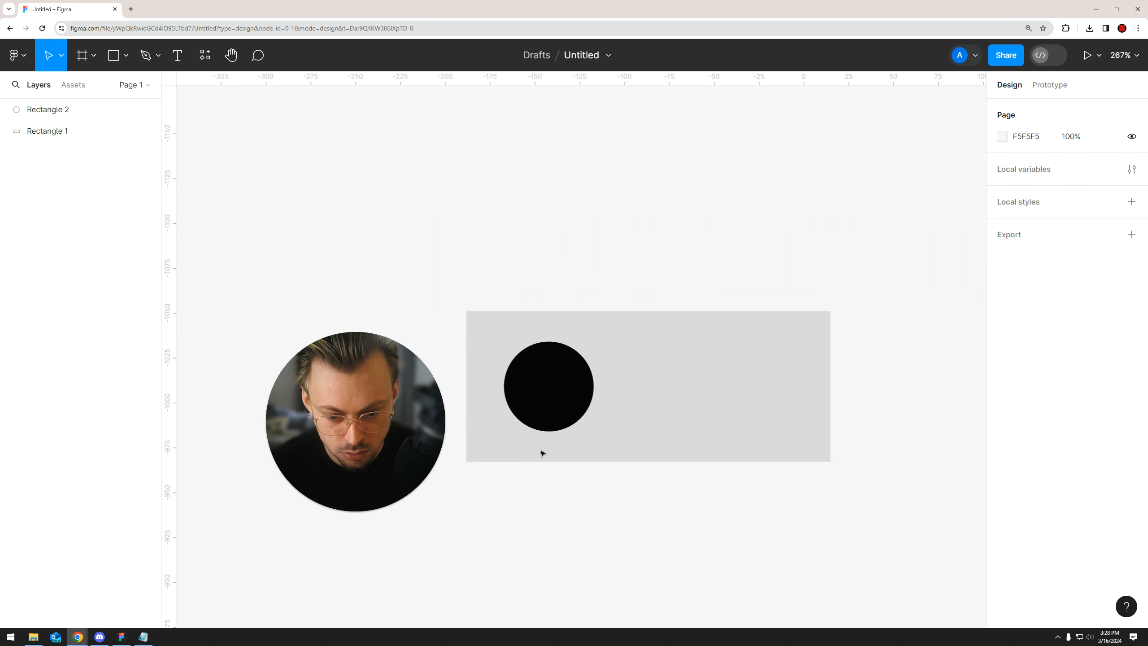
# Set the black circle's corner radius to 26
pyautogui.click(538, 384)
pyautogui.click(1080, 194)
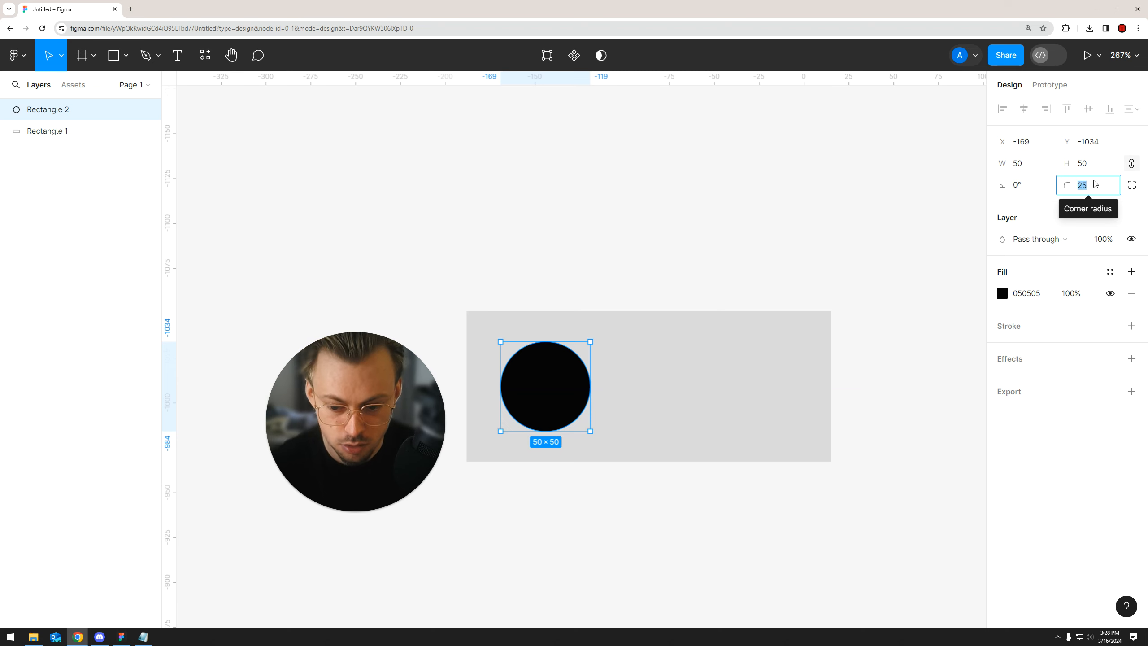
pyautogui.scroll(3, 602, 415)
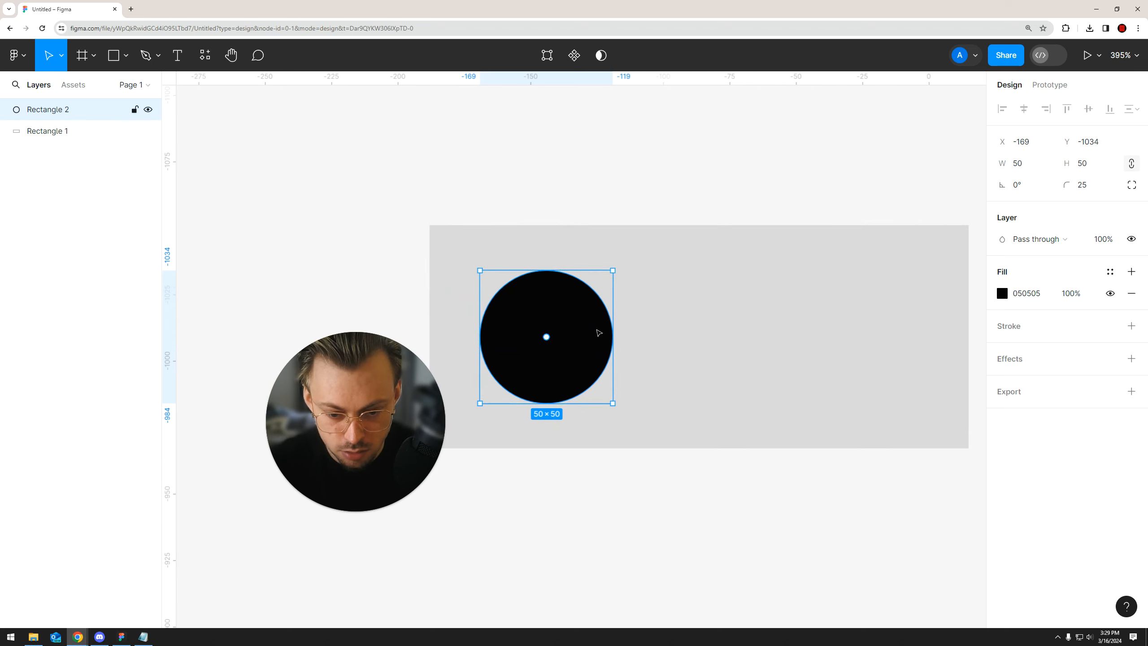
pyautogui.click(1095, 190)
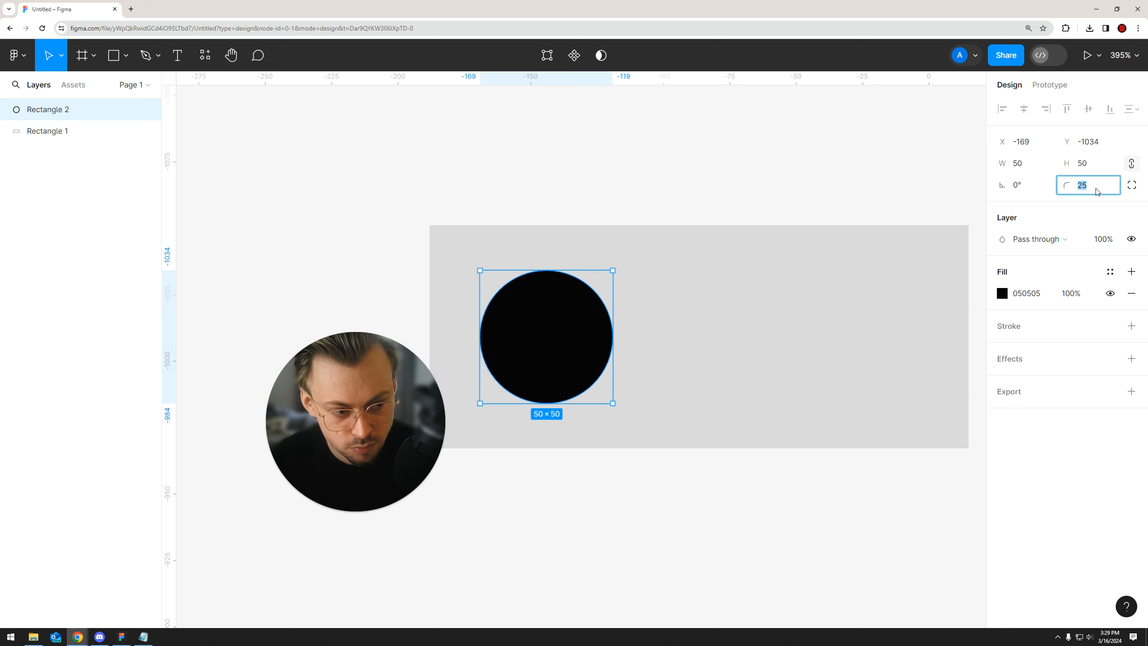
pyautogui.press('Up')
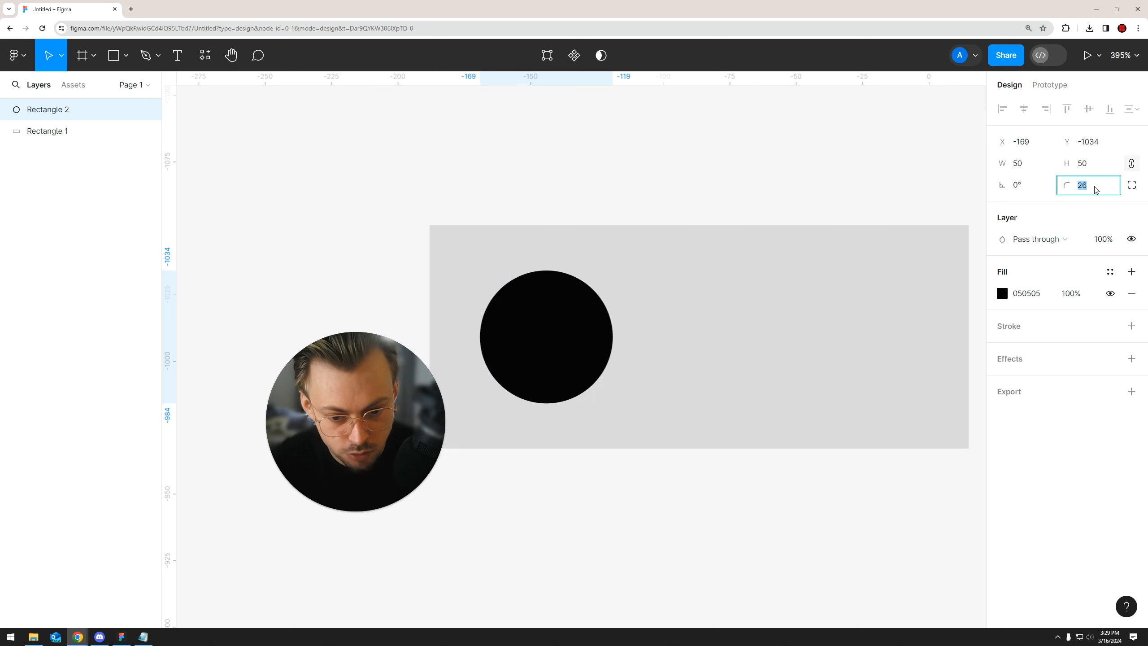
pyautogui.write('25')
pyautogui.press('Return')
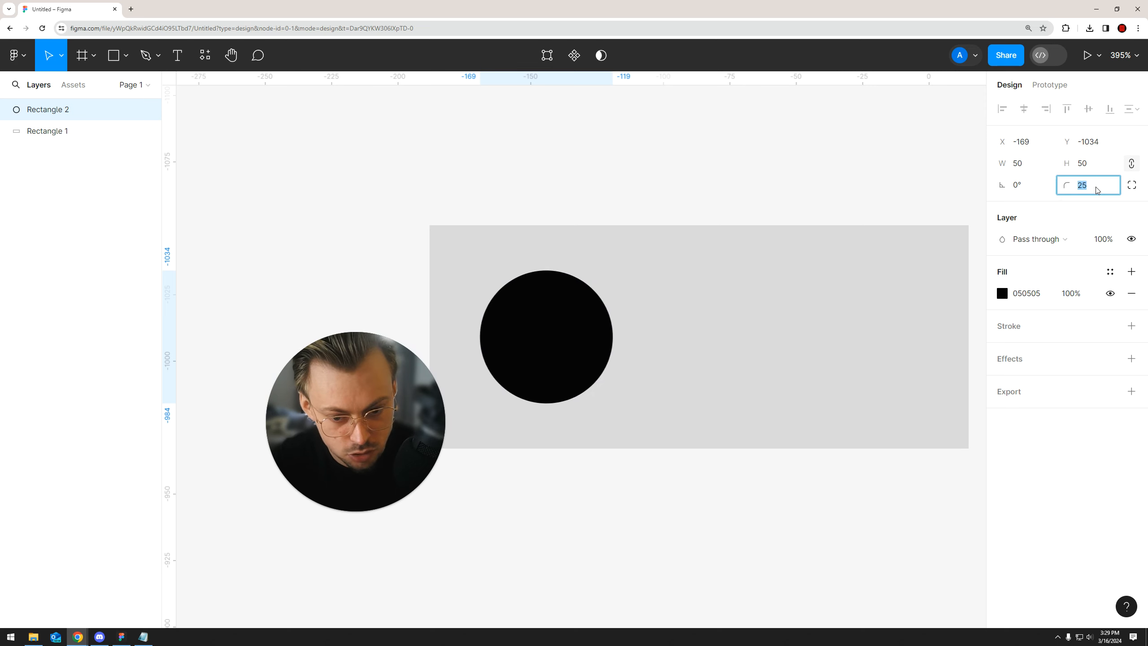
pyautogui.press('Down')
pyautogui.press('Down')
pyautogui.press('Up')
pyautogui.press('Up')
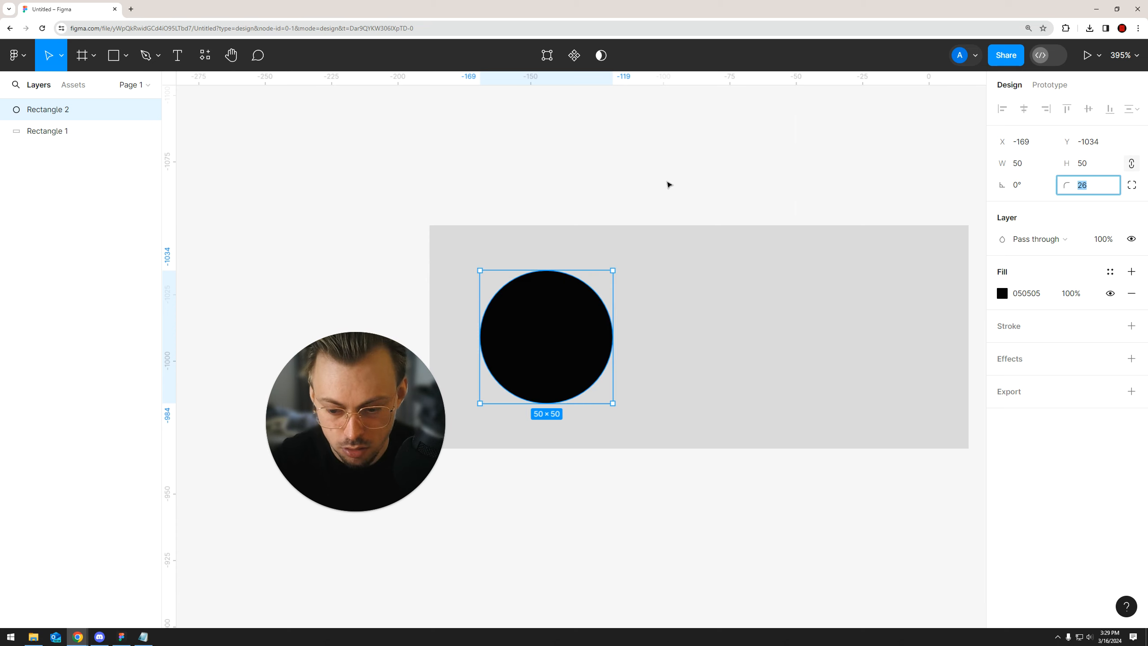
# Draw a trial ellipse on the grey rectangle beside the black circle and delete it
pyautogui.scroll(-2, 665, 172)
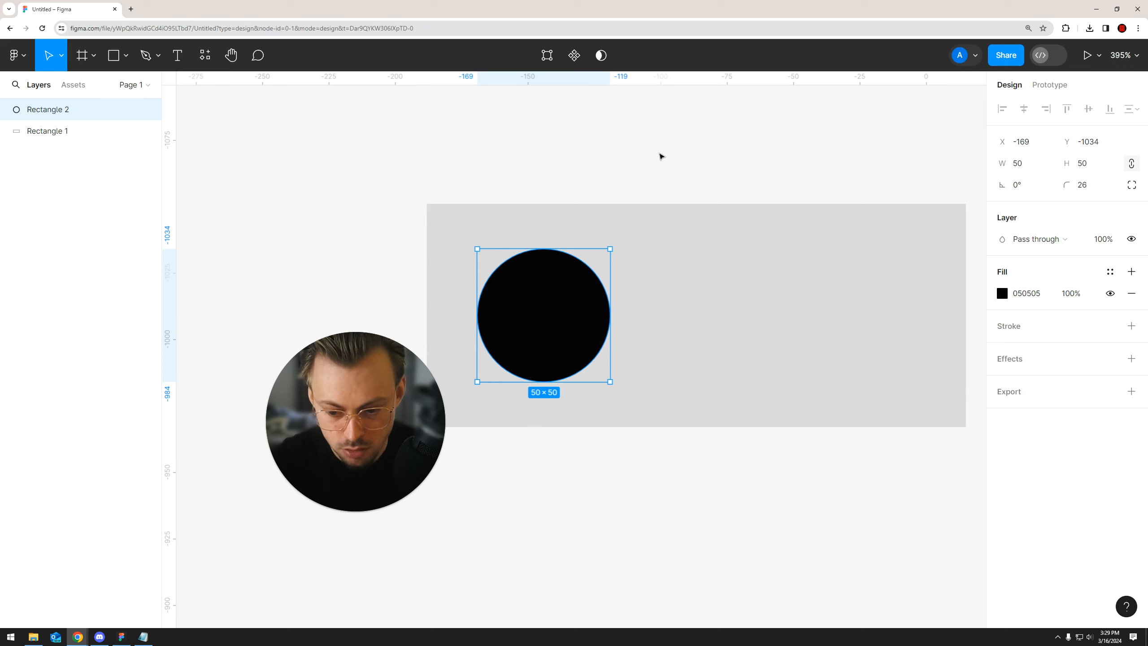
pyautogui.hscroll(-1, 425, 156)
pyautogui.click(121, 56)
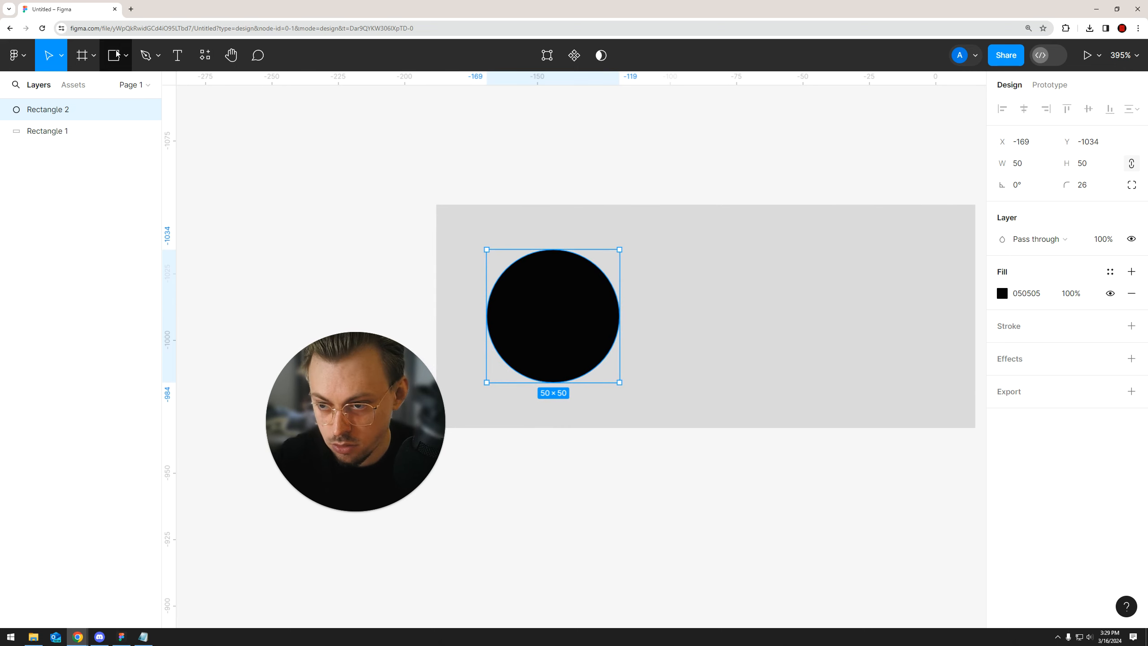
pyautogui.click(122, 56)
pyautogui.click(98, 140)
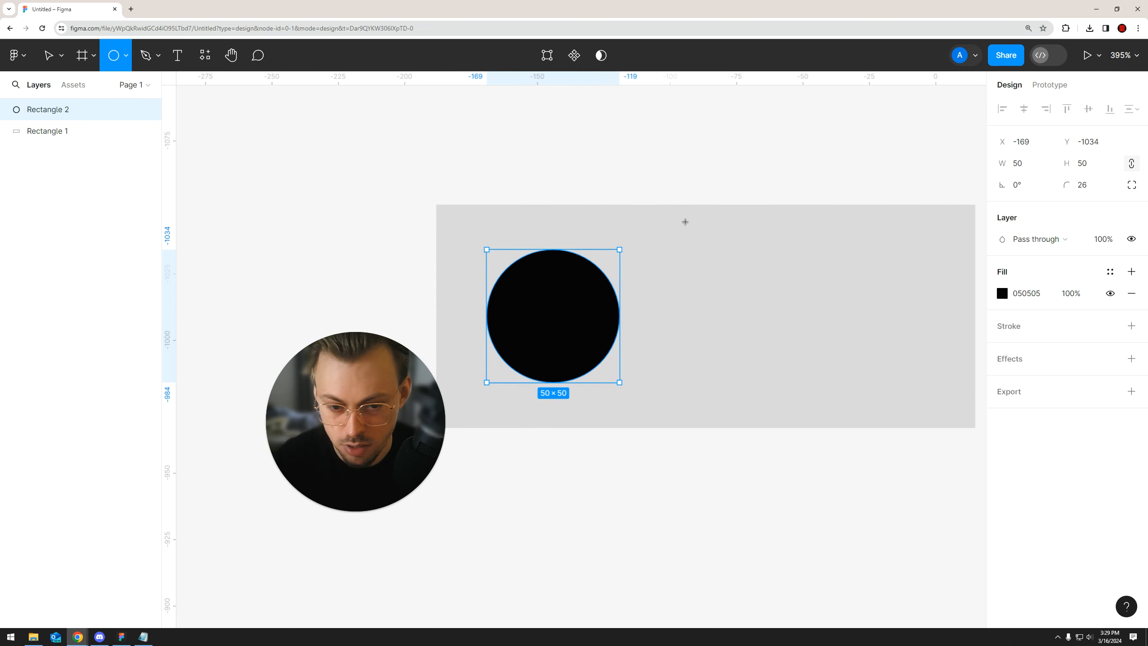
pyautogui.moveTo(683, 220); pyautogui.dragTo(785, 331)
pyautogui.click(741, 448)
pyautogui.click(728, 293)
pyautogui.press('Delete')
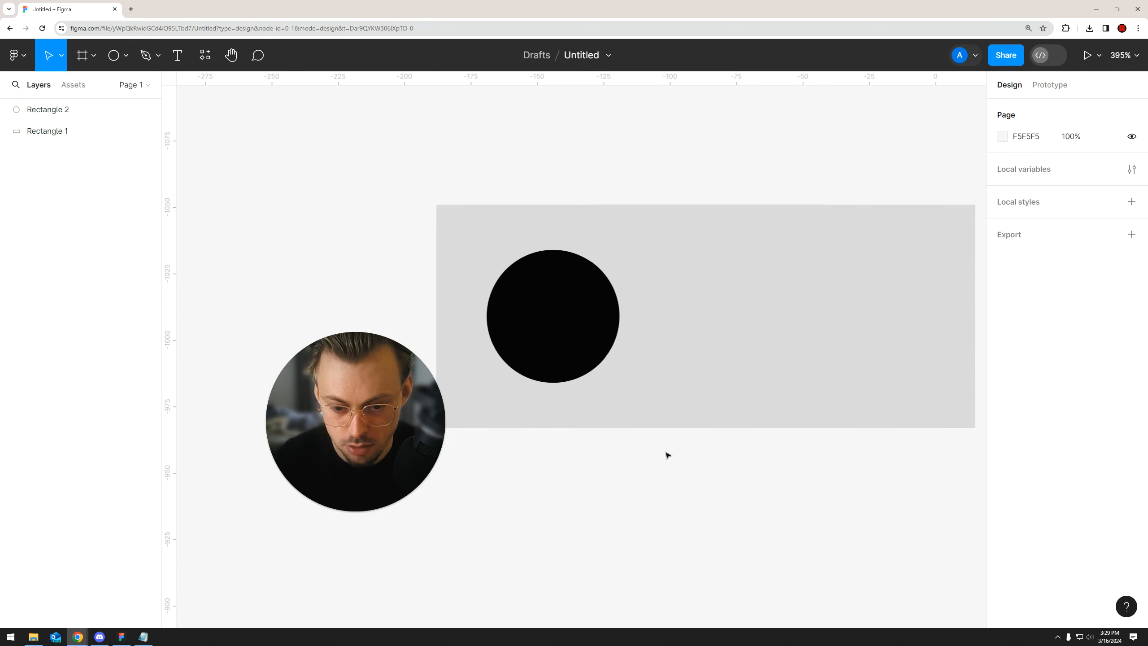
# Round the grey rectangle's corners to a radius of 42 so it forms a pill-shaped track
pyautogui.scroll(-5, 650, 438)
pyautogui.scroll(3, 689, 351)
pyautogui.click(679, 348)
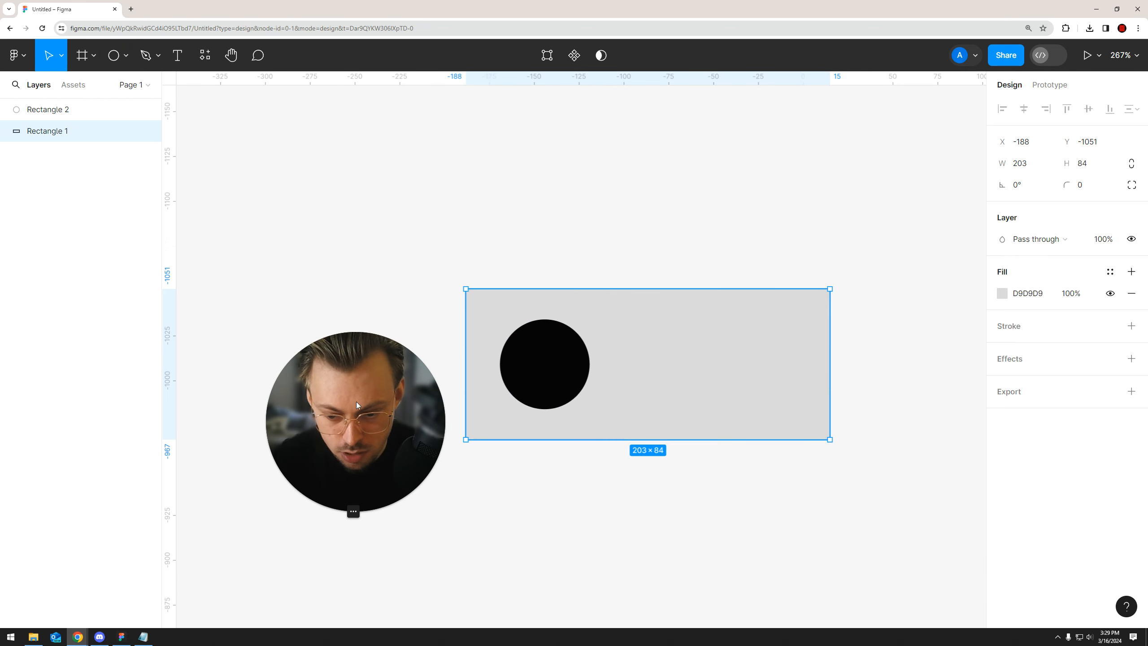
pyautogui.scroll(3, 771, 319)
pyautogui.moveTo(883, 253); pyautogui.dragTo(728, 335)
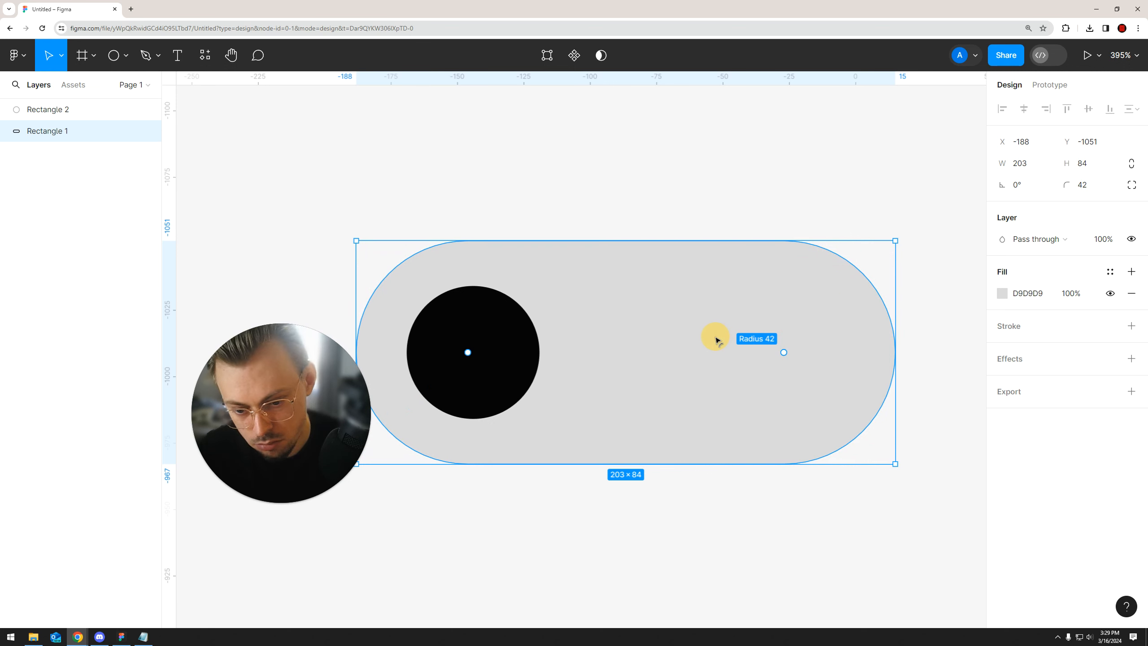
pyautogui.click(651, 184)
pyautogui.scroll(-3, 592, 282)
# Resize the black circle to 55 × 55 inside the left end of the grey pill
pyautogui.click(530, 310)
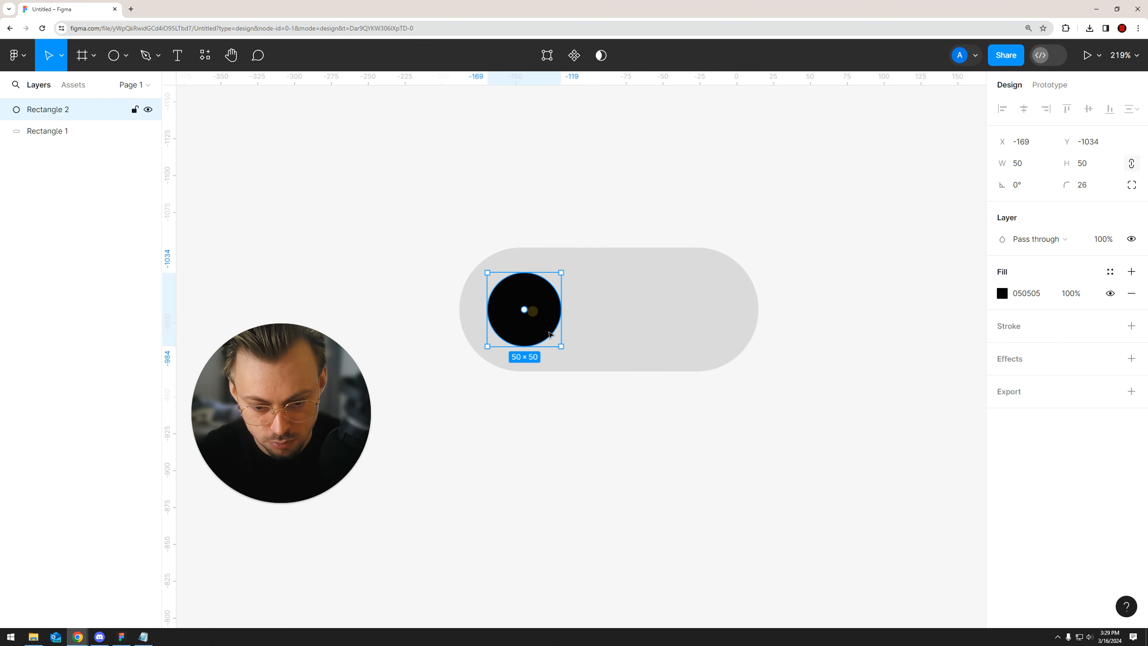
pyautogui.moveTo(563, 348); pyautogui.dragTo(531, 329)
pyautogui.click(530, 302)
pyautogui.click(576, 408)
pyautogui.hotkey('shift', '0')
pyautogui.scroll(-3, 575, 406)
pyautogui.moveTo(529, 384); pyautogui.dragTo(615, 321)
pyautogui.scroll(3, 571, 377)
# Narrow the grey pill to 167 wide and shift both shapes together so the pill sits at X -181, Y -1058
pyautogui.click(571, 374)
pyautogui.click(595, 324)
pyautogui.click(638, 321)
pyautogui.moveTo(667, 286); pyautogui.dragTo(785, 221)
pyautogui.scroll(1, 714, 249)
pyautogui.moveTo(759, 205); pyautogui.dragTo(552, 330)
pyautogui.moveTo(641, 281); pyautogui.dragTo(648, 275)
# Change the grey pill's fill colour to D1D1D1
pyautogui.click(686, 274)
pyautogui.click(994, 294)
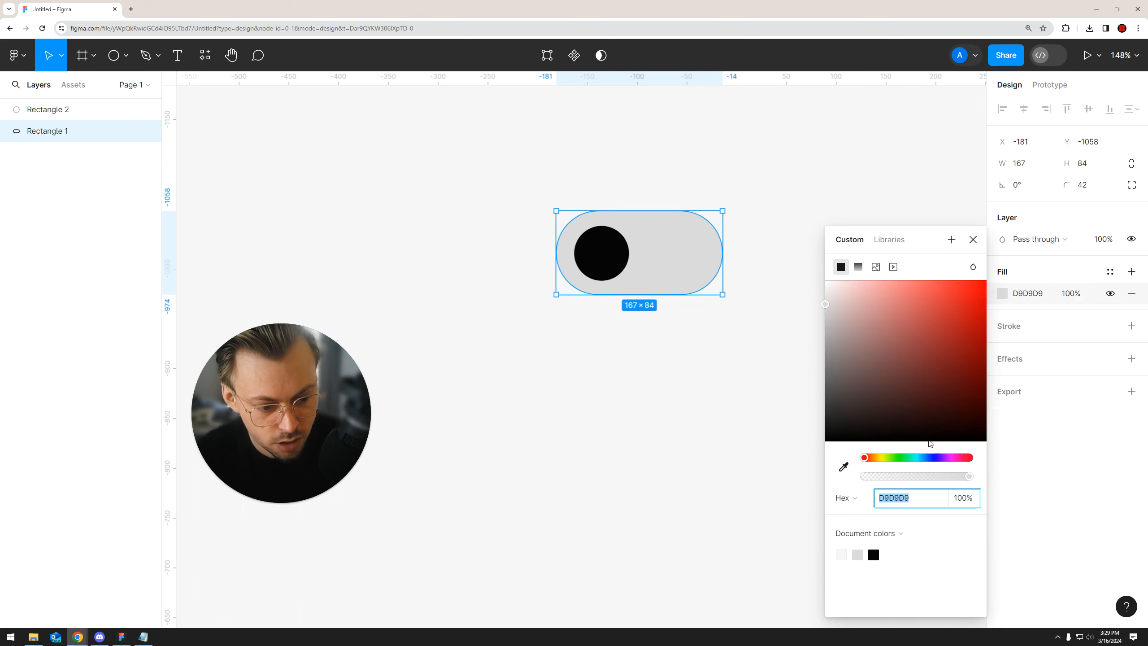
pyautogui.click(927, 457)
pyautogui.moveTo(948, 340); pyautogui.dragTo(774, 313)
# Change the black circle's fill colour to blue 2613FF
pyautogui.click(606, 256)
pyautogui.click(995, 294)
pyautogui.moveTo(946, 451); pyautogui.dragTo(933, 455)
pyautogui.moveTo(939, 303); pyautogui.dragTo(973, 270)
pyautogui.click(689, 343)
# Create a component from the blue circle and the grey pill together
pyautogui.scroll(-2, 638, 364)
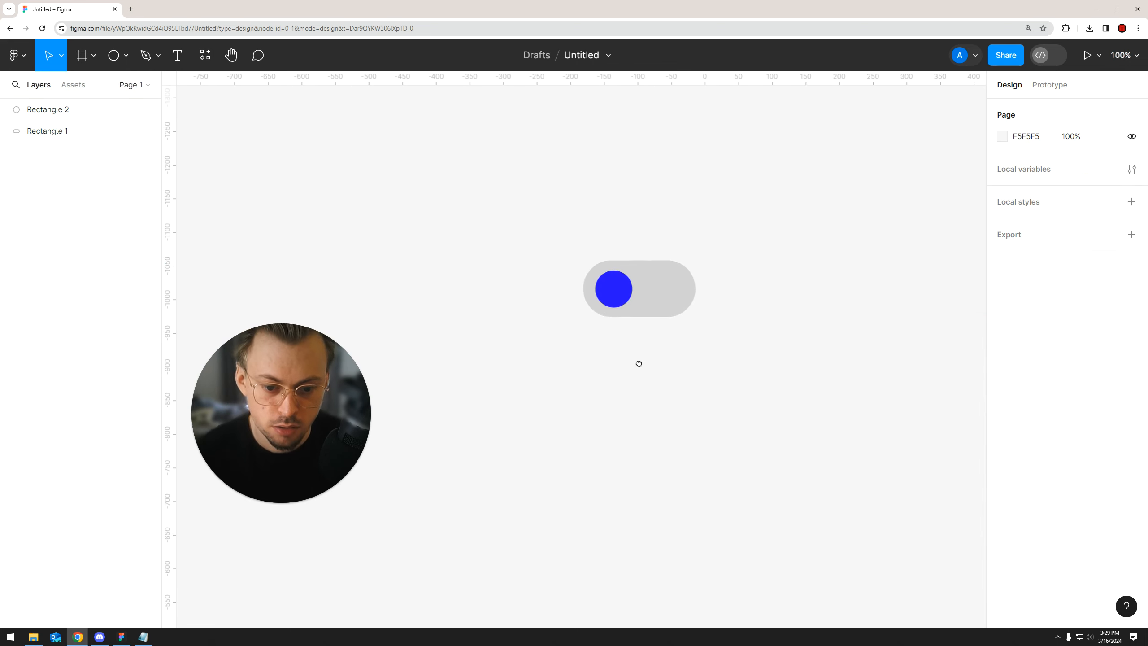
pyautogui.scroll(-1, 624, 368)
pyautogui.moveTo(698, 264); pyautogui.dragTo(531, 359)
pyautogui.rightClick(638, 313)
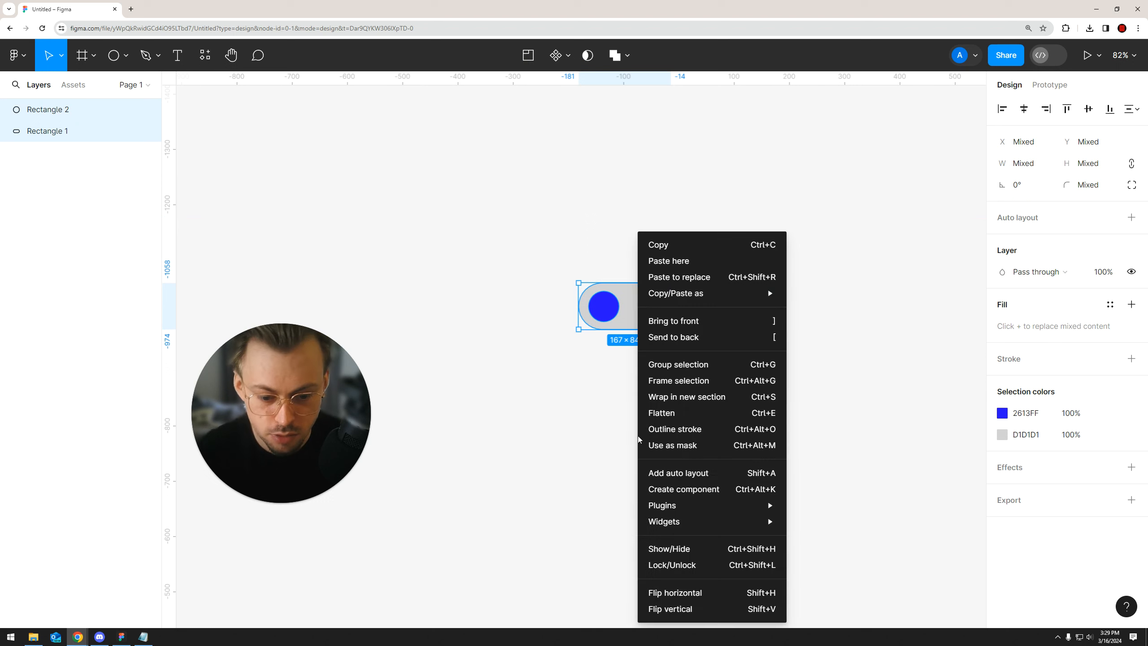
pyautogui.click(672, 494)
pyautogui.scroll(3, 651, 362)
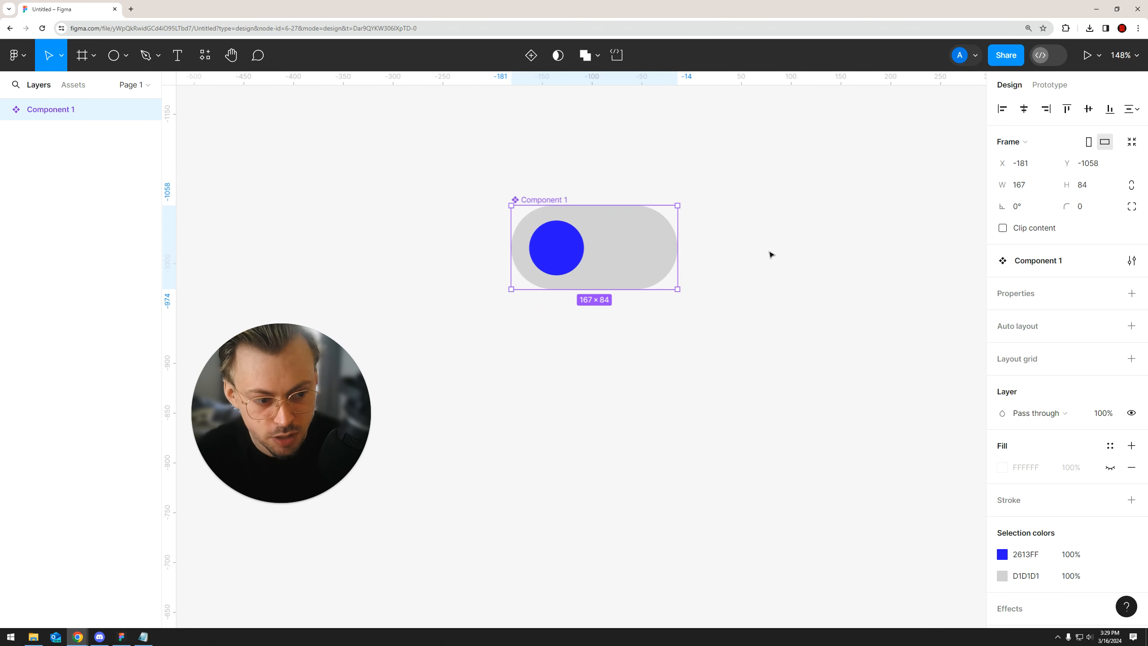
# Add a variant property to the toggle component and create a second variant
pyautogui.click(1132, 294)
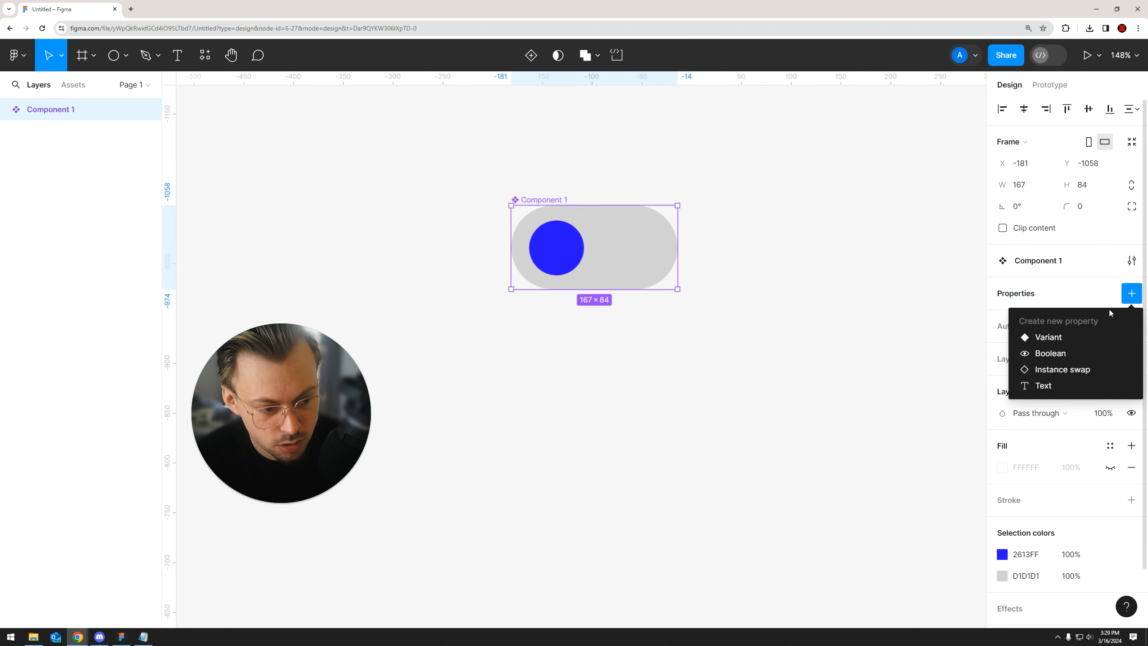
pyautogui.click(1048, 338)
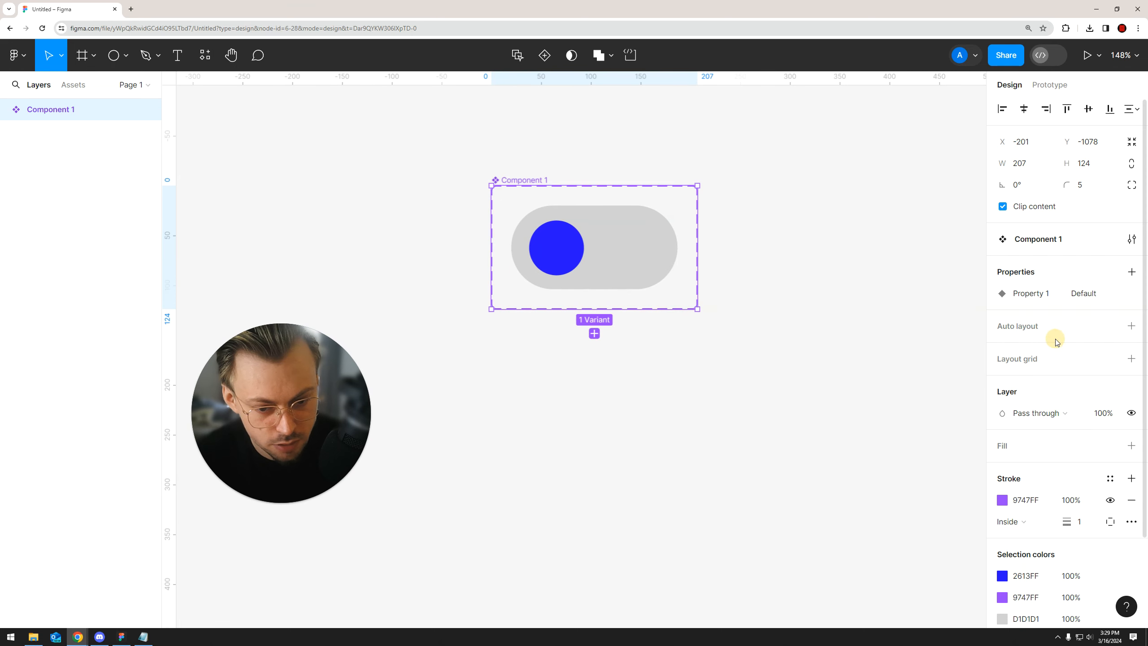
pyautogui.click(593, 334)
pyautogui.scroll(3, 593, 338)
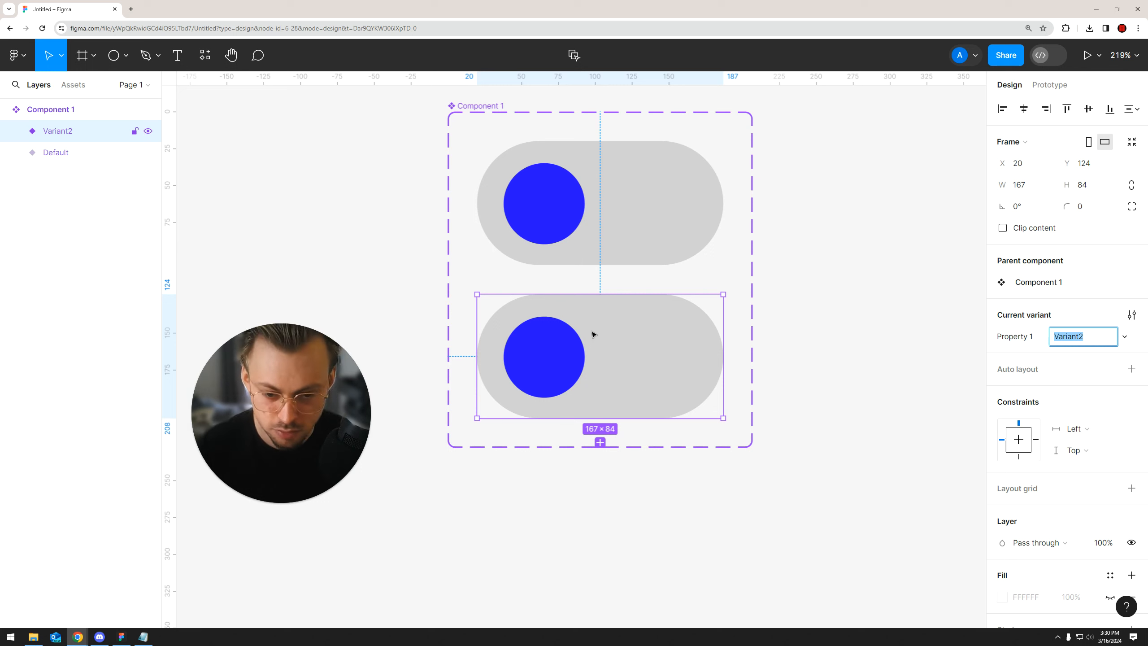
# Move the blue circle in the second variant horizontally to the pill's right end, at X 96, Y 15
pyautogui.doubleClick(555, 361)
pyautogui.moveTo(552, 367); pyautogui.dragTo(647, 371)
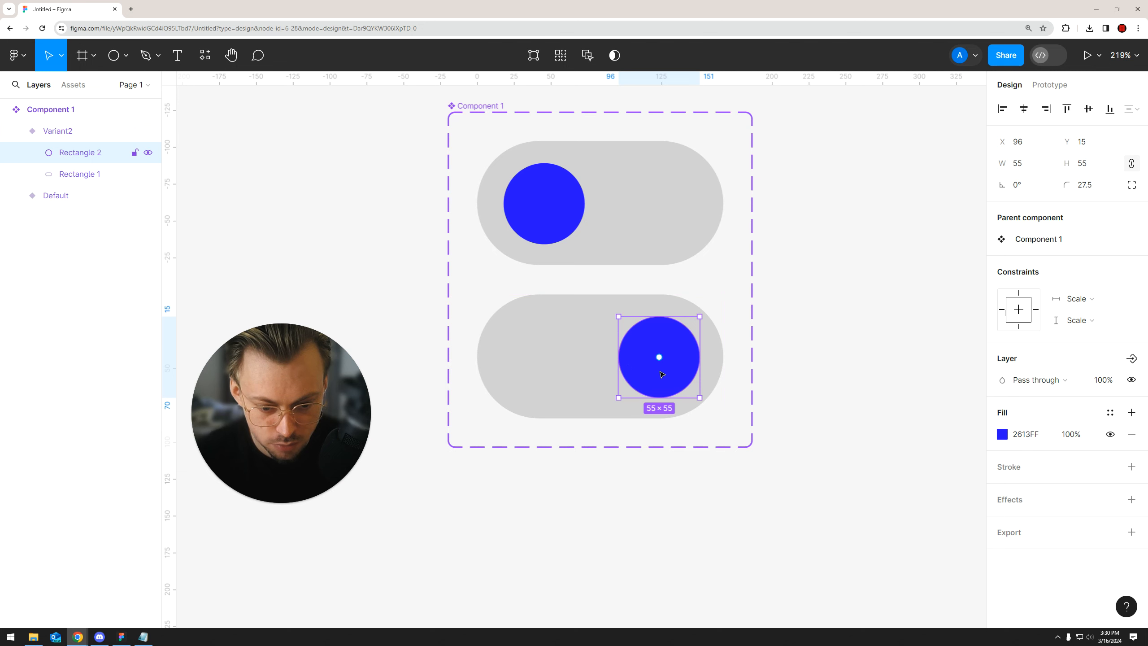
pyautogui.scroll(2, 645, 376)
pyautogui.moveTo(645, 375)
pyautogui.mouseDown()
pyautogui.moveTo(515, 369)
pyautogui.moveTo(661, 367)
pyautogui.moveTo(638, 367)
pyautogui.moveTo(652, 369)
pyautogui.mouseUp()
pyautogui.scroll(3, 663, 326)
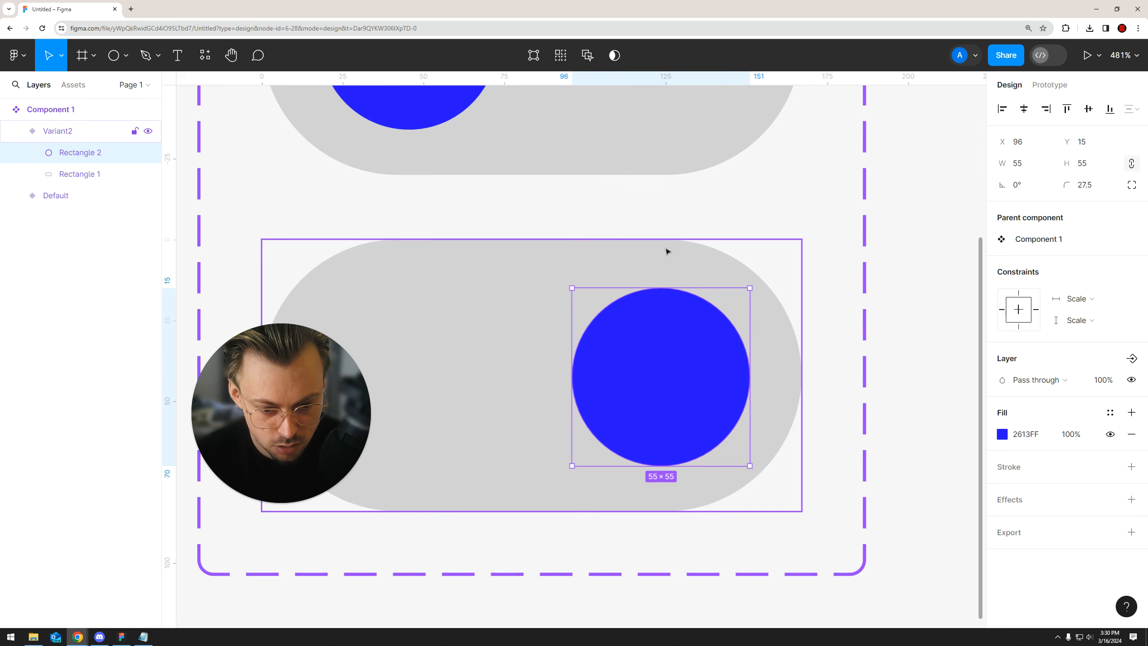
pyautogui.scroll(-4, 673, 474)
pyautogui.click(859, 398)
pyautogui.moveTo(835, 307); pyautogui.dragTo(831, 354)
pyautogui.moveTo(672, 462); pyautogui.dragTo(667, 399)
pyautogui.click(668, 400)
pyautogui.scroll(-2, 667, 400)
# Fill the second variant's pill with the blue sampled from its circle
pyautogui.doubleClick(586, 392)
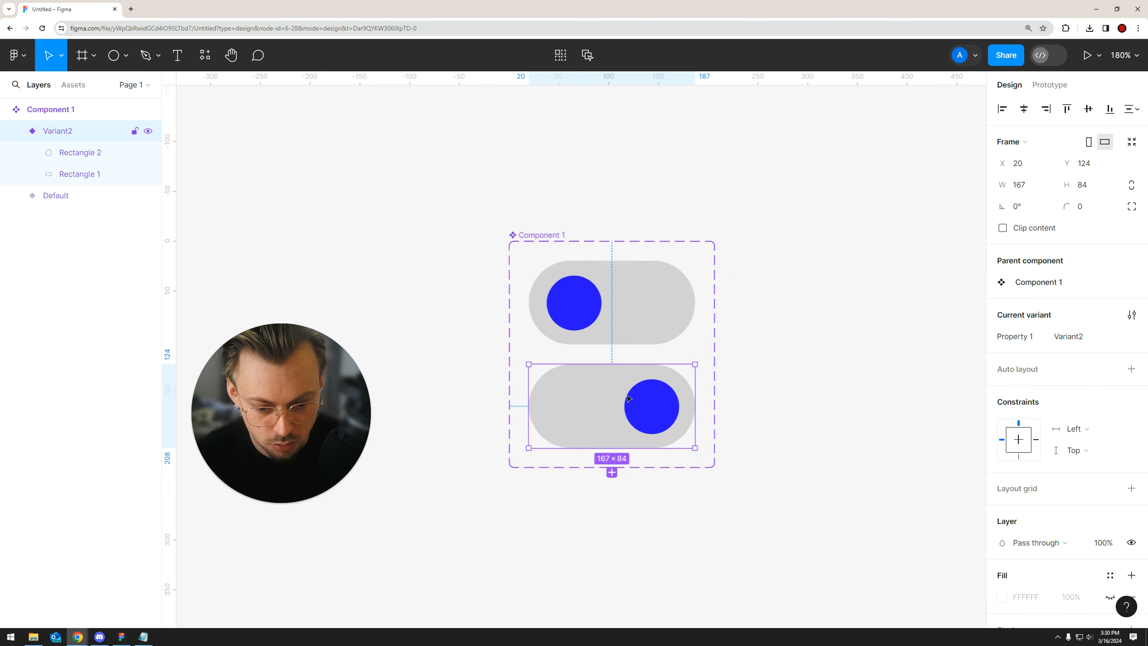
pyautogui.scroll(3, 878, 412)
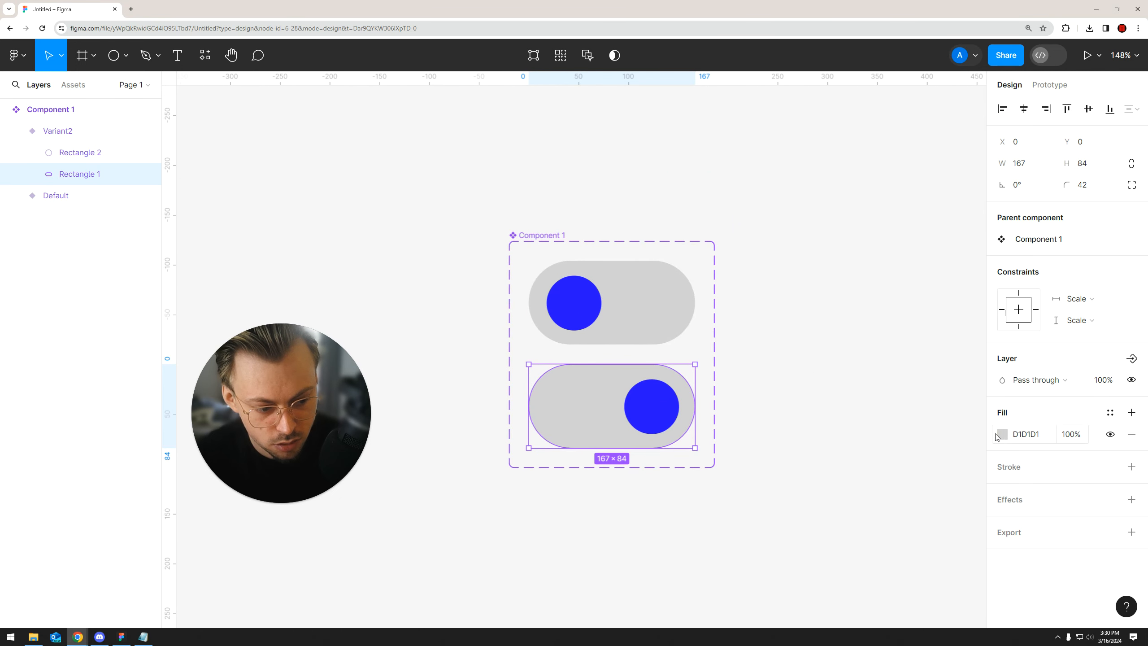
pyautogui.click(1002, 434)
pyautogui.click(844, 467)
pyautogui.click(651, 407)
pyautogui.click(757, 380)
# Change the fill of the circle in the second variant to white
pyautogui.doubleClick(653, 410)
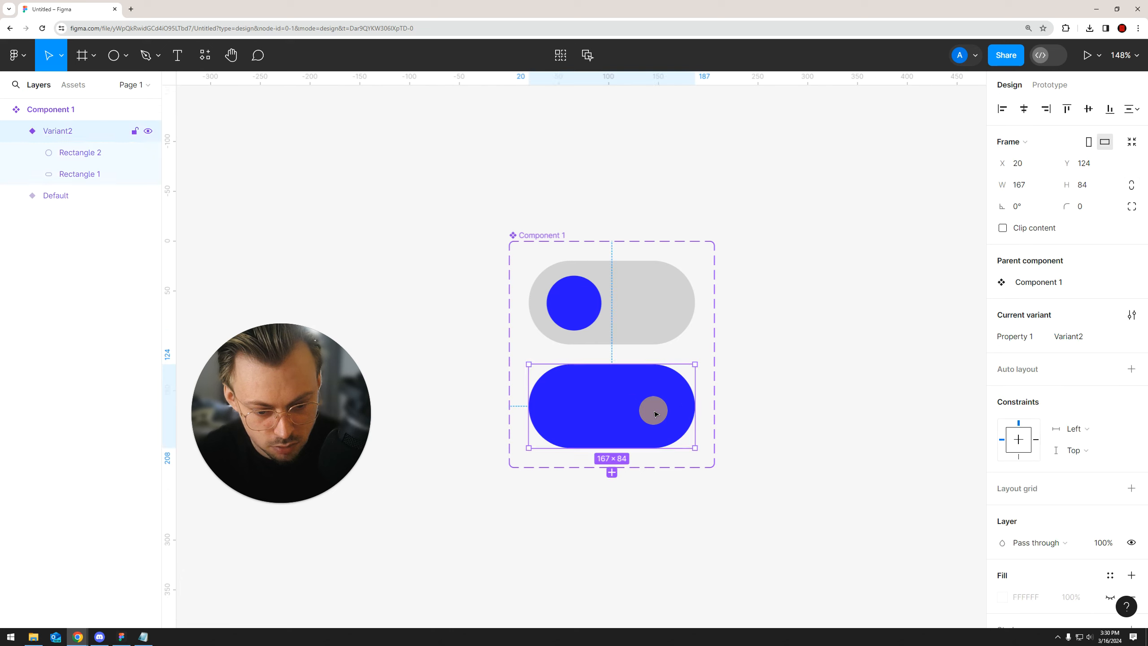
pyautogui.click(1003, 434)
pyautogui.moveTo(913, 395); pyautogui.dragTo(693, 133)
pyautogui.click(694, 134)
pyautogui.scroll(-2, 729, 194)
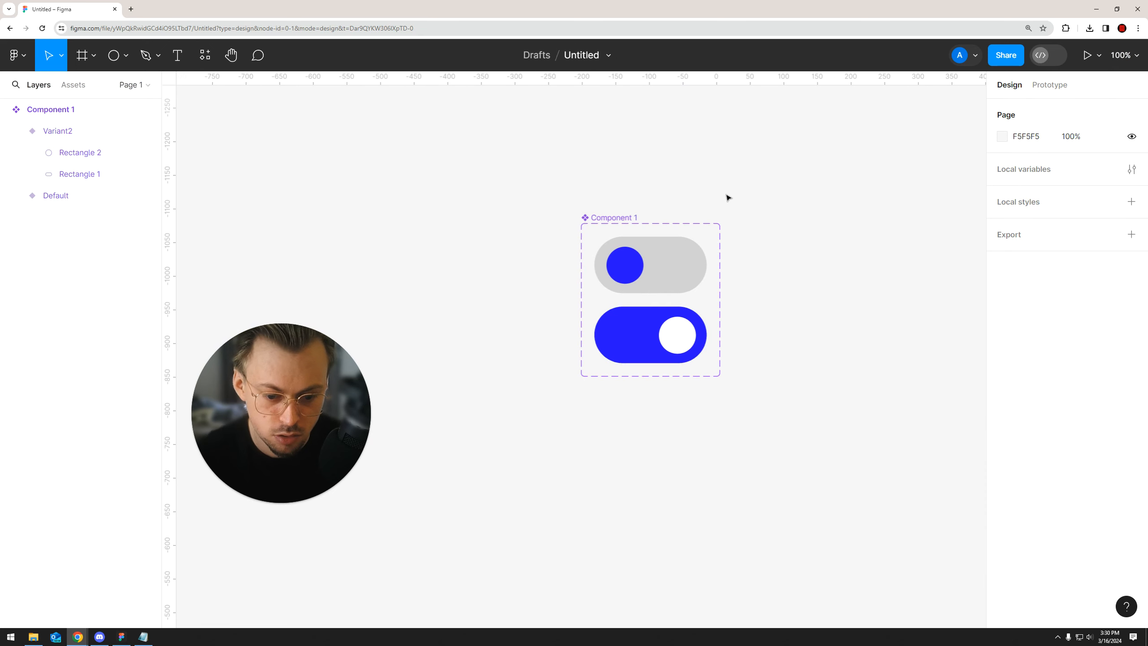
# Add an on-click prototype interaction to the Default variant that changes it to Variant2
pyautogui.moveTo(787, 265); pyautogui.dragTo(769, 267)
pyautogui.scroll(2, 715, 302)
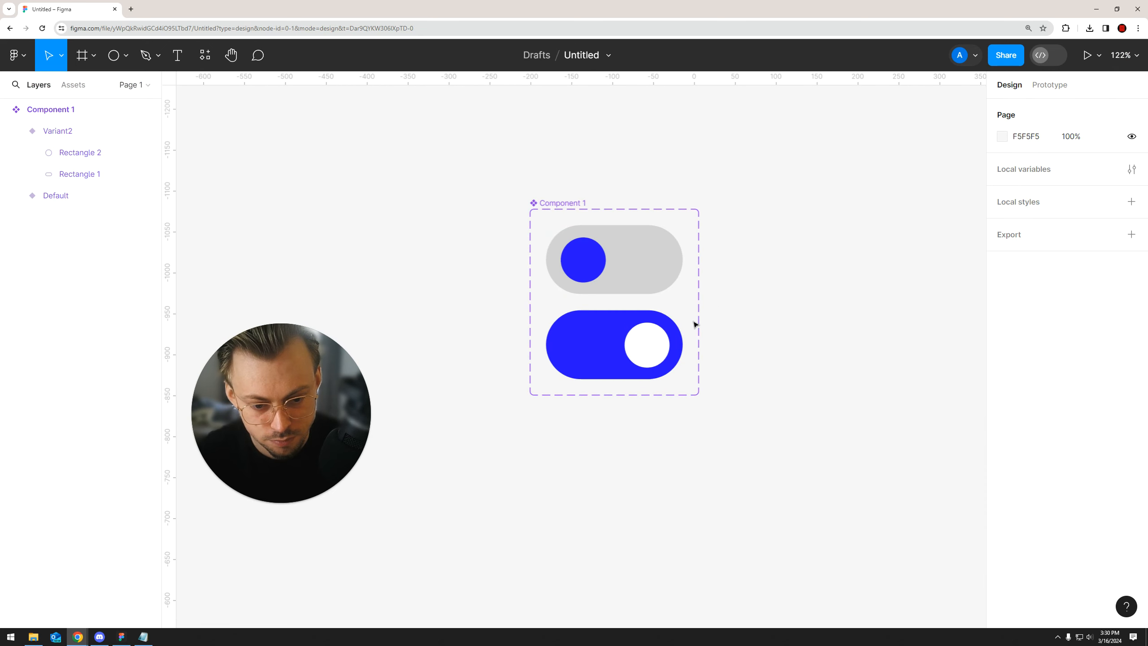
pyautogui.scroll(1, 723, 312)
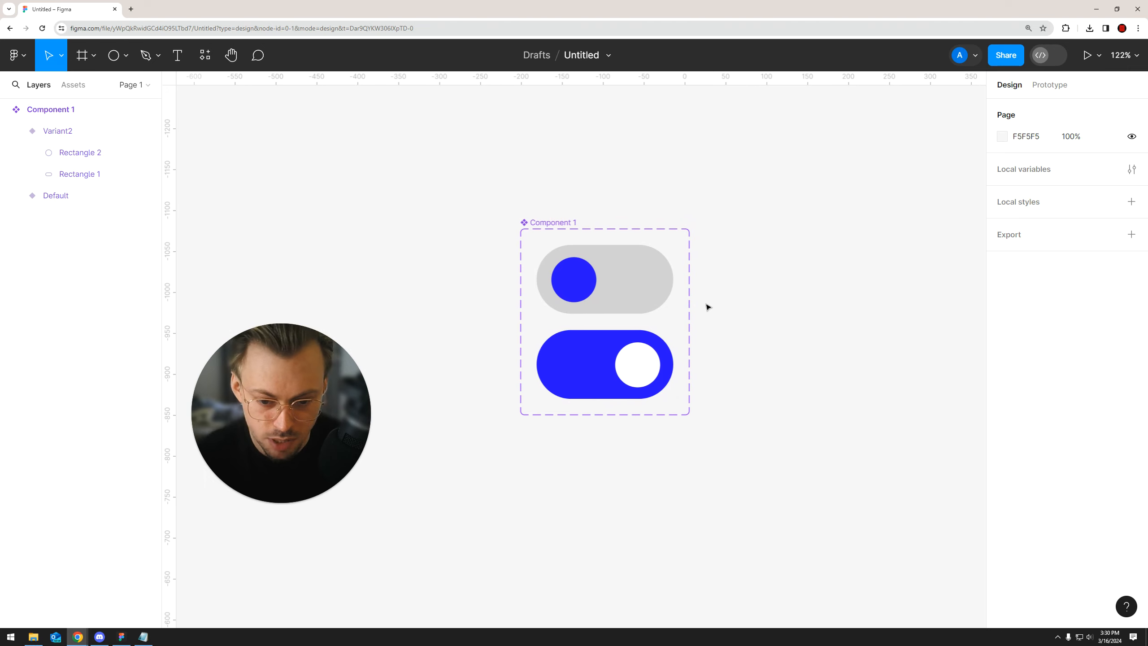
pyautogui.scroll(5, 707, 307)
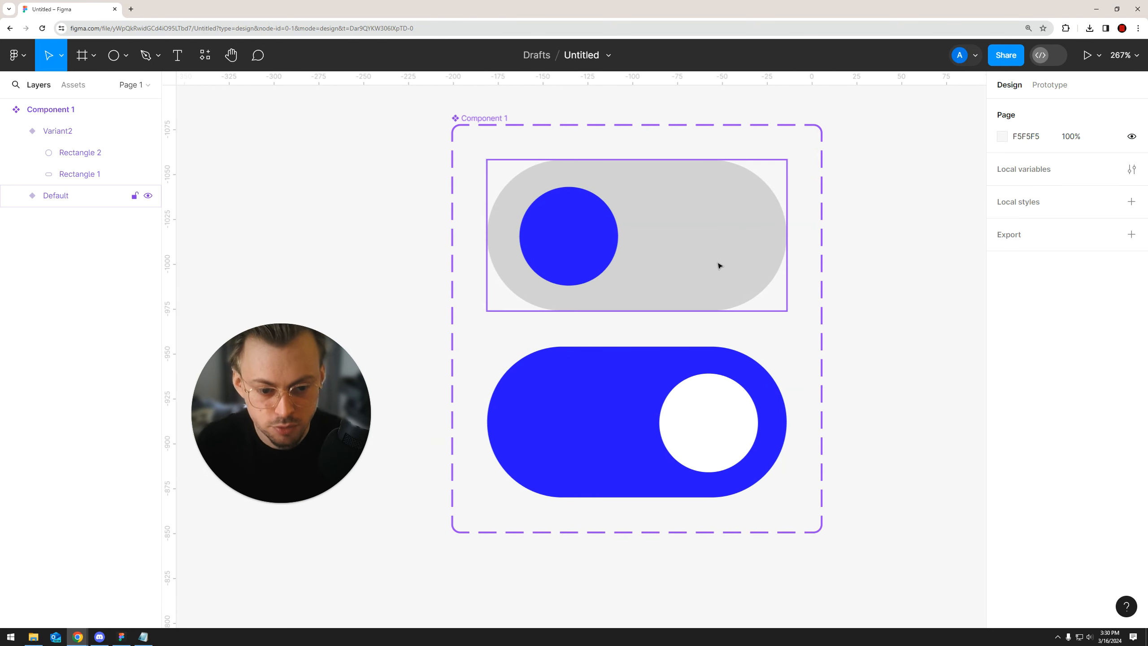
pyautogui.click(1049, 85)
pyautogui.click(593, 297)
pyautogui.moveTo(636, 311); pyautogui.dragTo(632, 369)
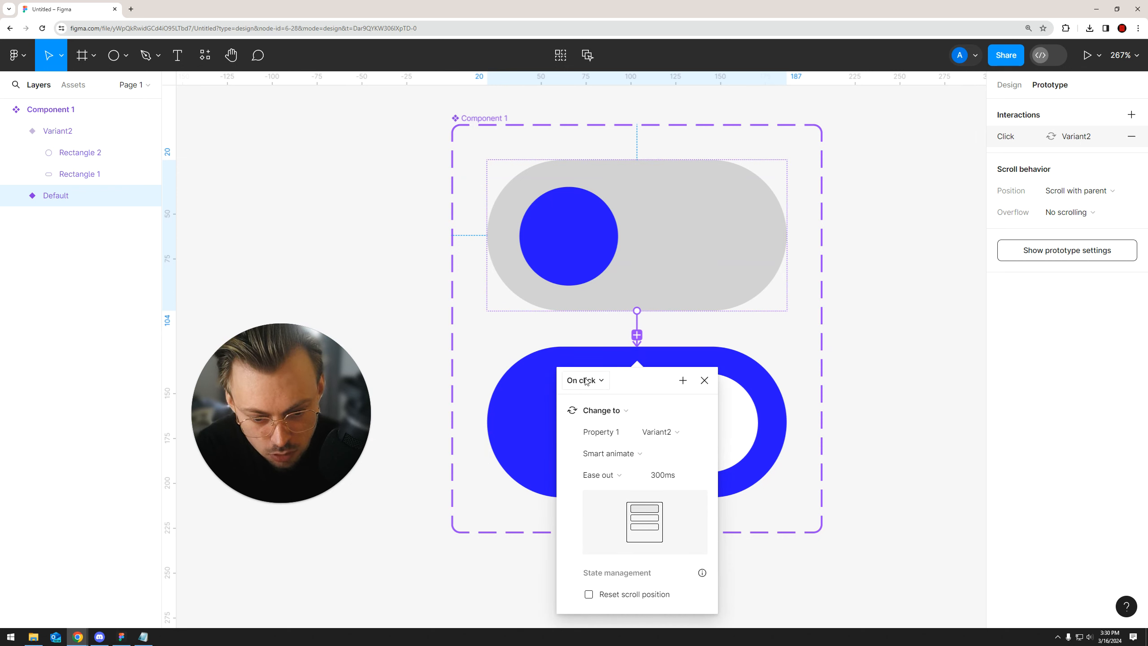
# Set the interaction's animation to Smart animate and close its settings
pyautogui.click(624, 450)
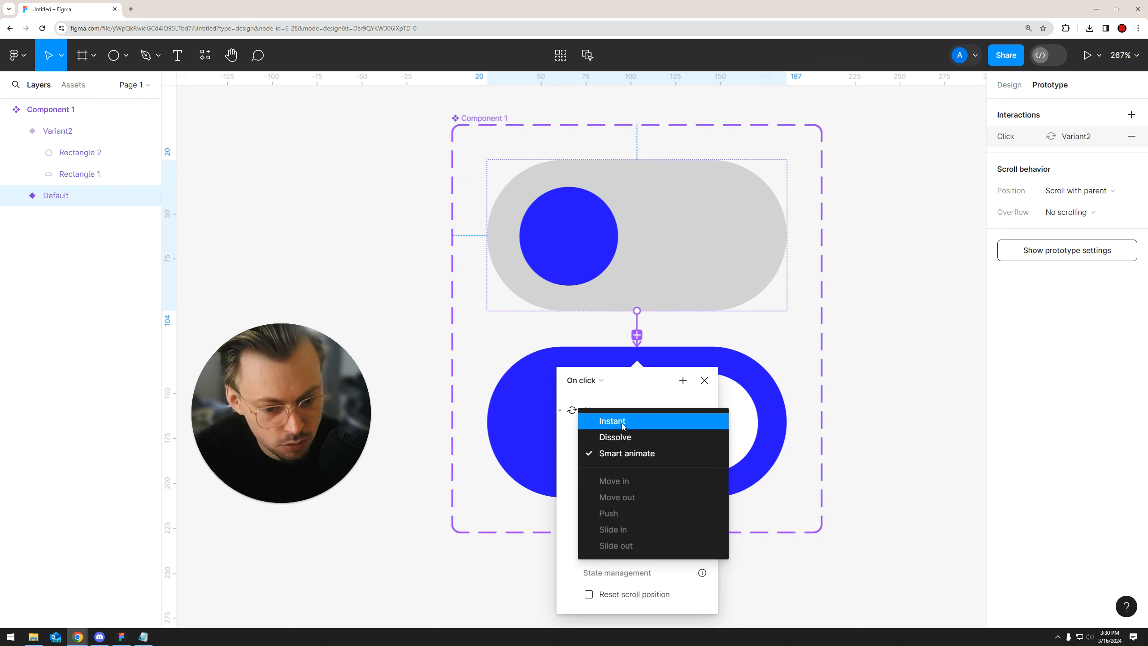
pyautogui.click(628, 452)
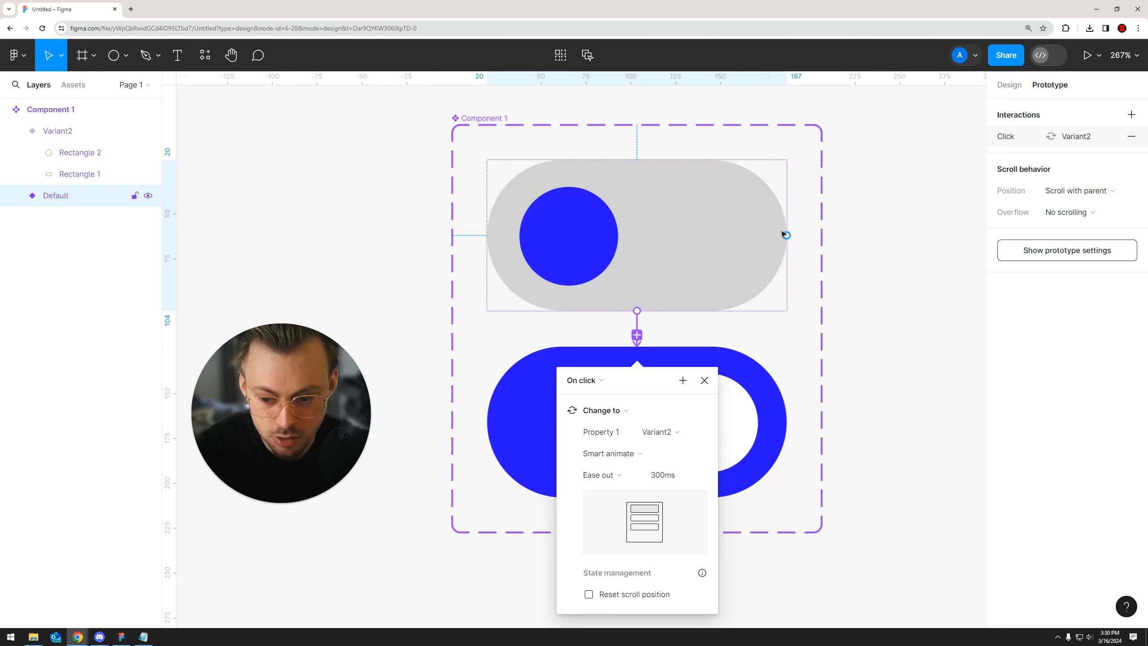
pyautogui.scroll(-3, 859, 294)
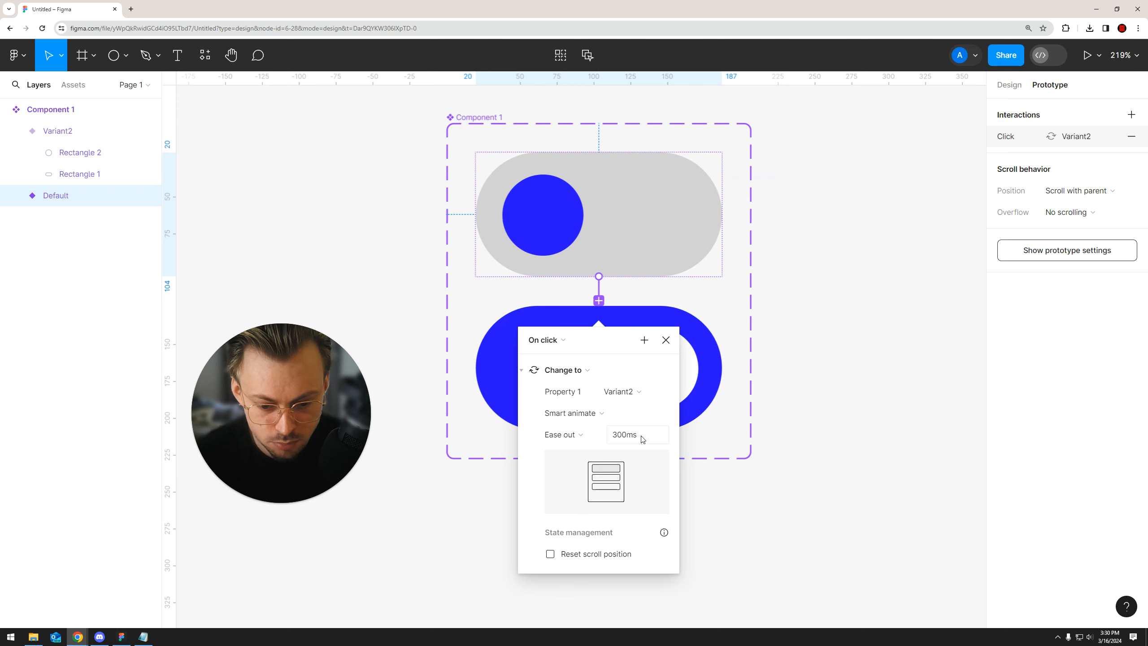
pyautogui.click(829, 361)
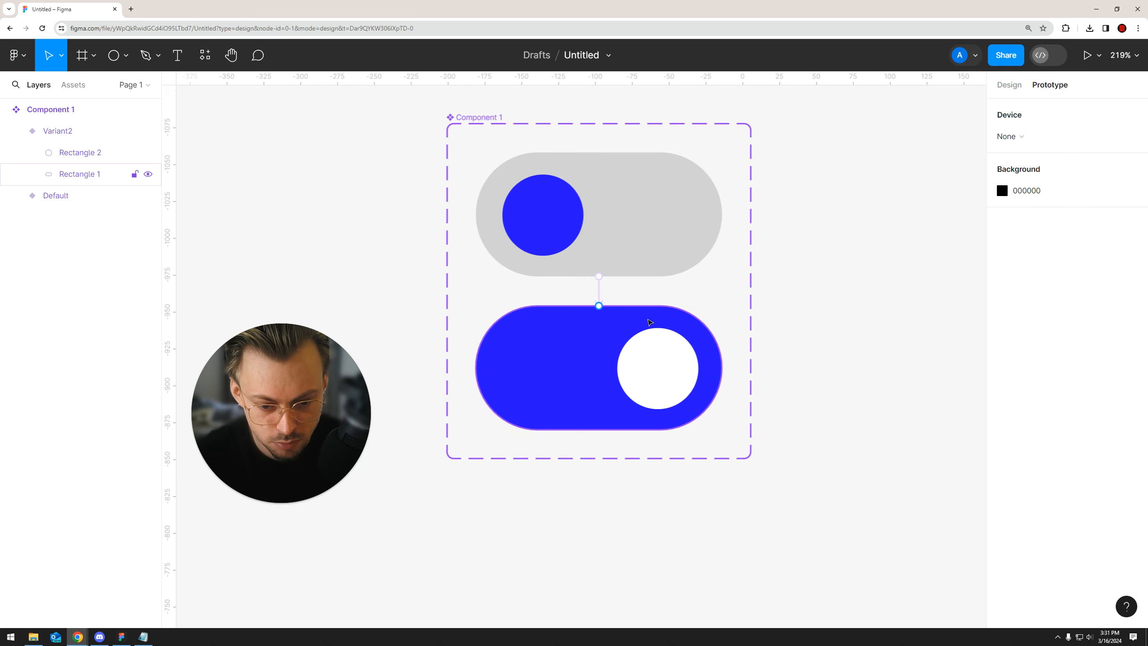
# Add an on-click prototype interaction to Variant2 that changes it back to Default with Smart animate
pyautogui.scroll(3, 652, 322)
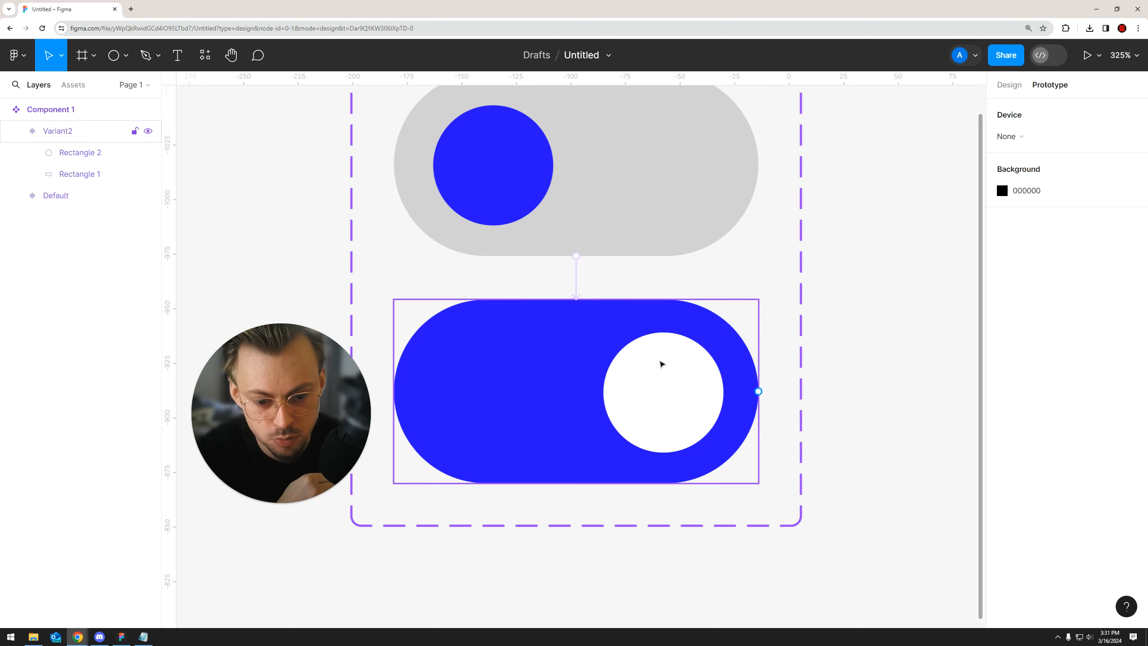
pyautogui.click(587, 304)
pyautogui.moveTo(586, 300); pyautogui.dragTo(595, 256)
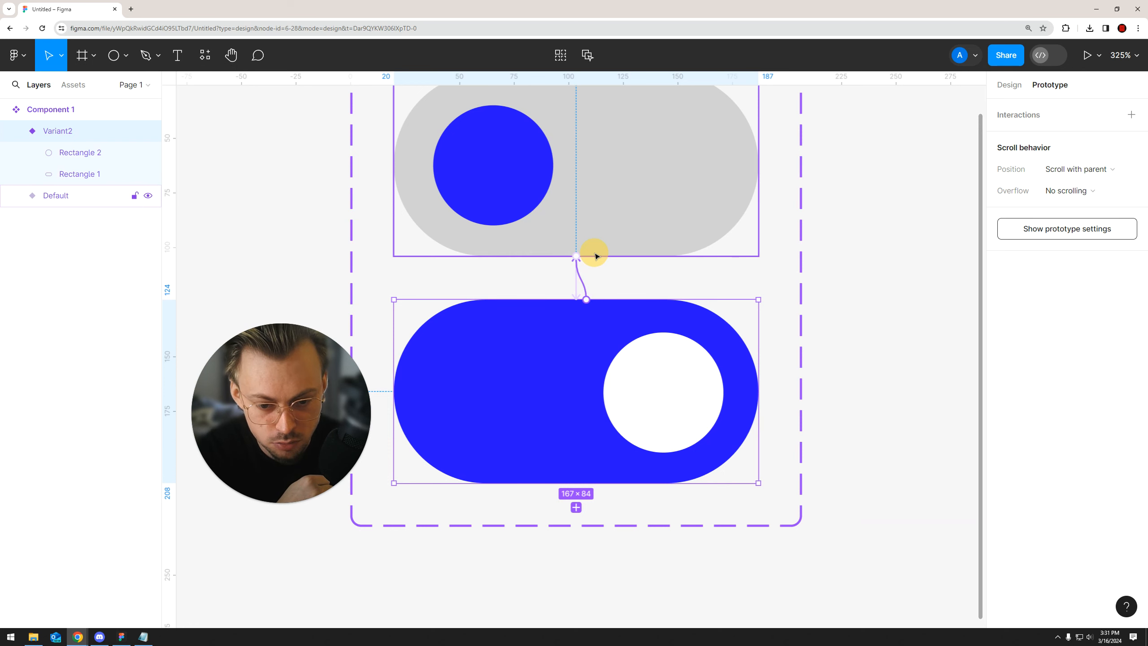
pyautogui.moveTo(595, 256); pyautogui.dragTo(595, 256)
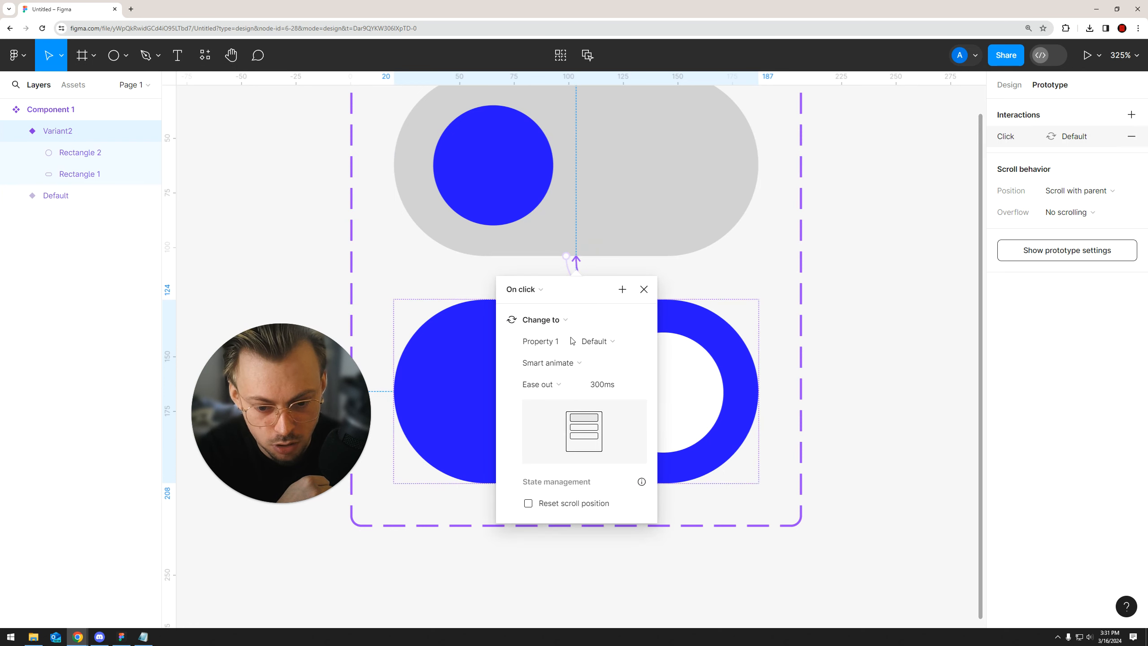
pyautogui.click(897, 325)
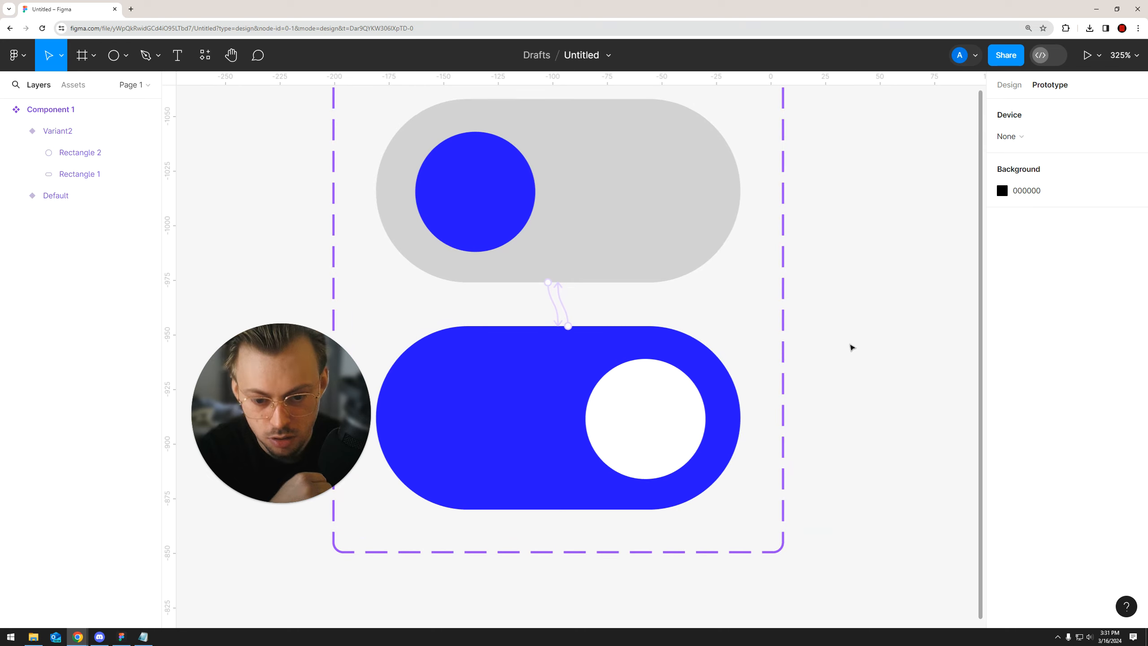
pyautogui.scroll(-5, 824, 318)
pyautogui.scroll(-4, 825, 318)
pyautogui.click(558, 302)
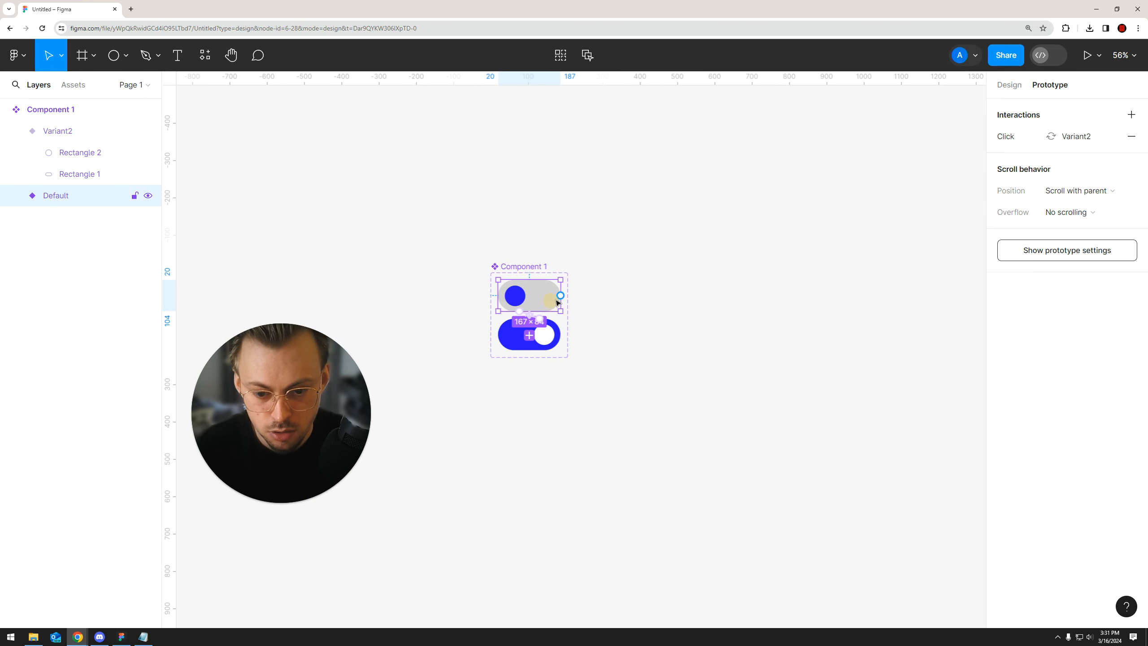
pyautogui.click(1006, 86)
pyautogui.scroll(2, 686, 274)
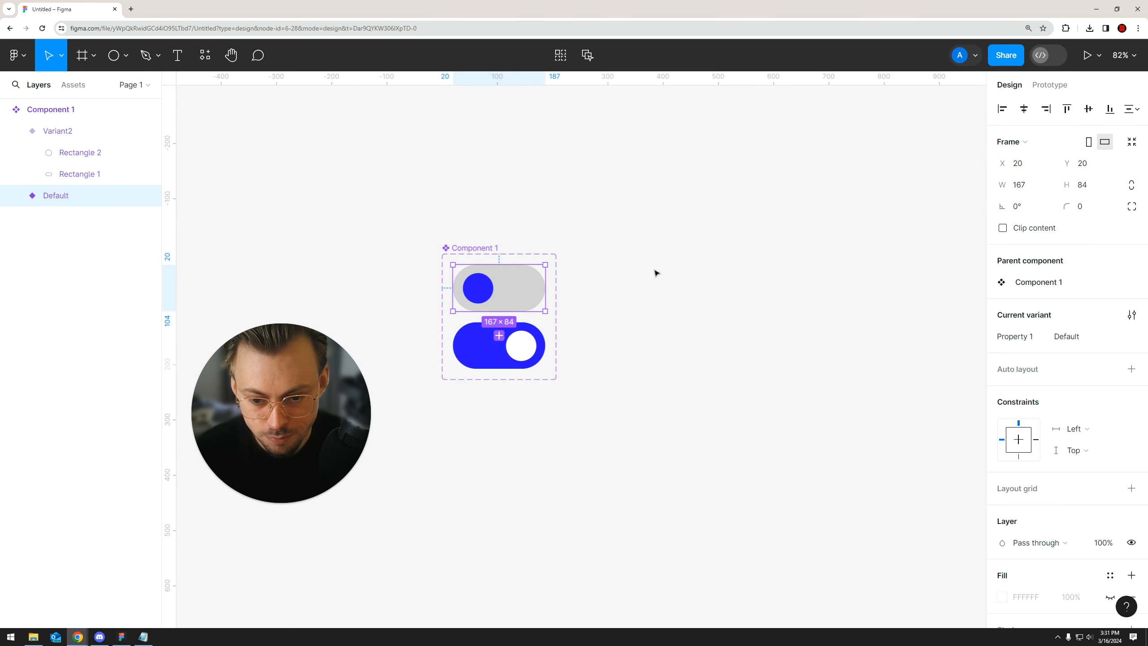
pyautogui.click(639, 271)
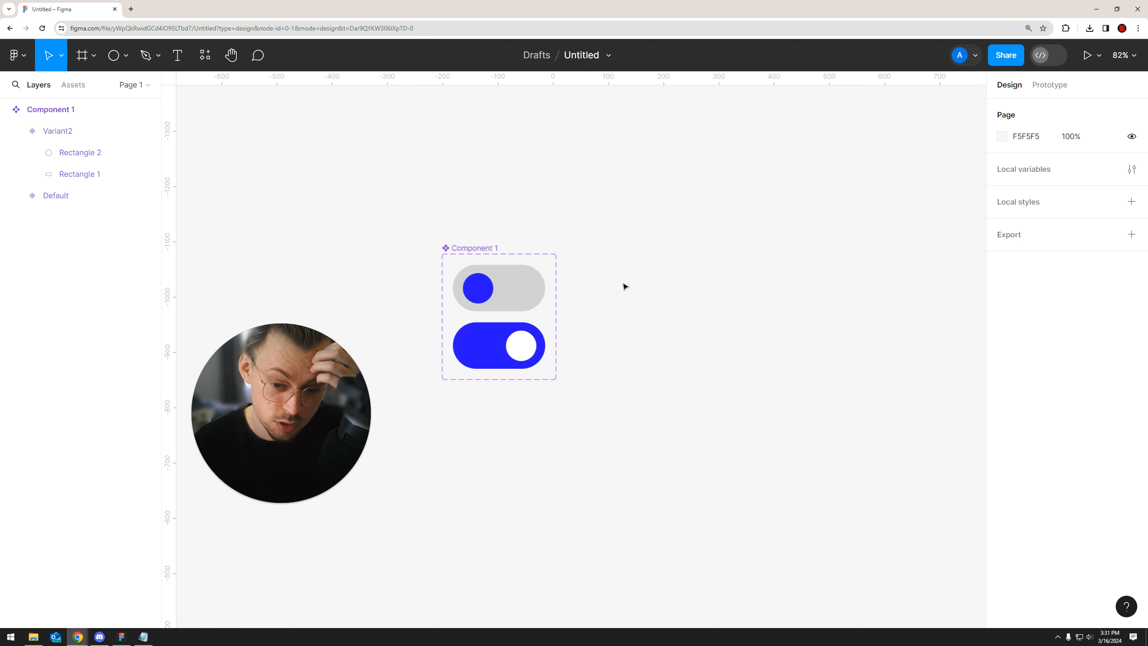
pyautogui.scroll(2, 593, 284)
pyautogui.moveTo(591, 283); pyautogui.dragTo(663, 278)
pyautogui.click(574, 287)
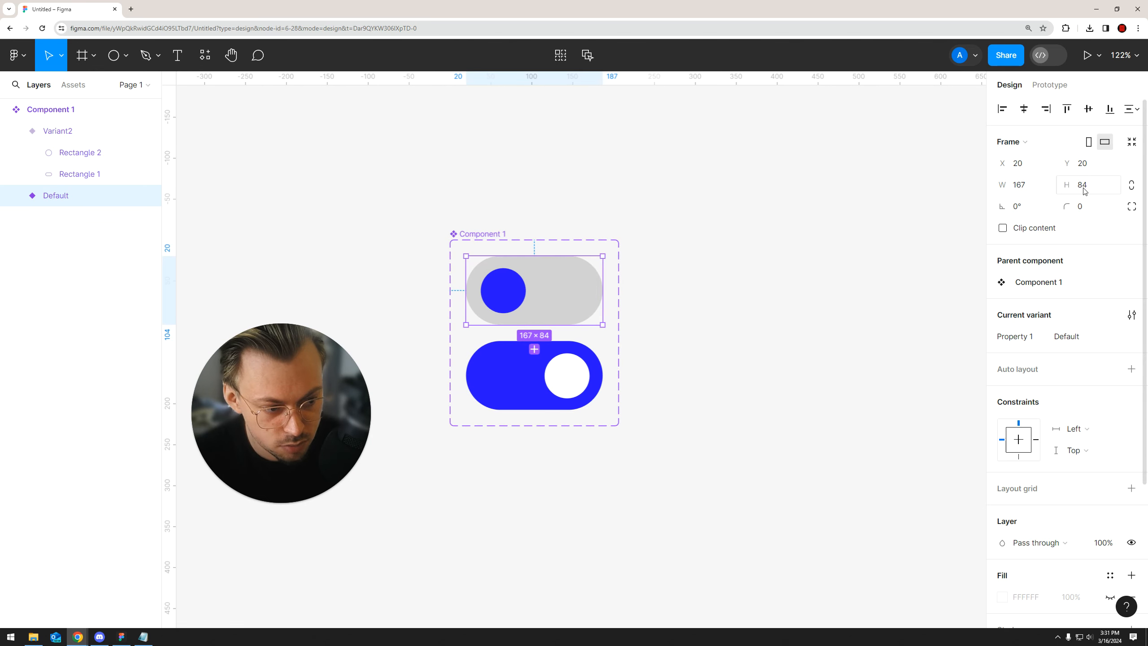
pyautogui.click(838, 230)
# Draw a frame about 1360 × 963 on the empty canvas beside the toggle component
pyautogui.scroll(-3, 674, 244)
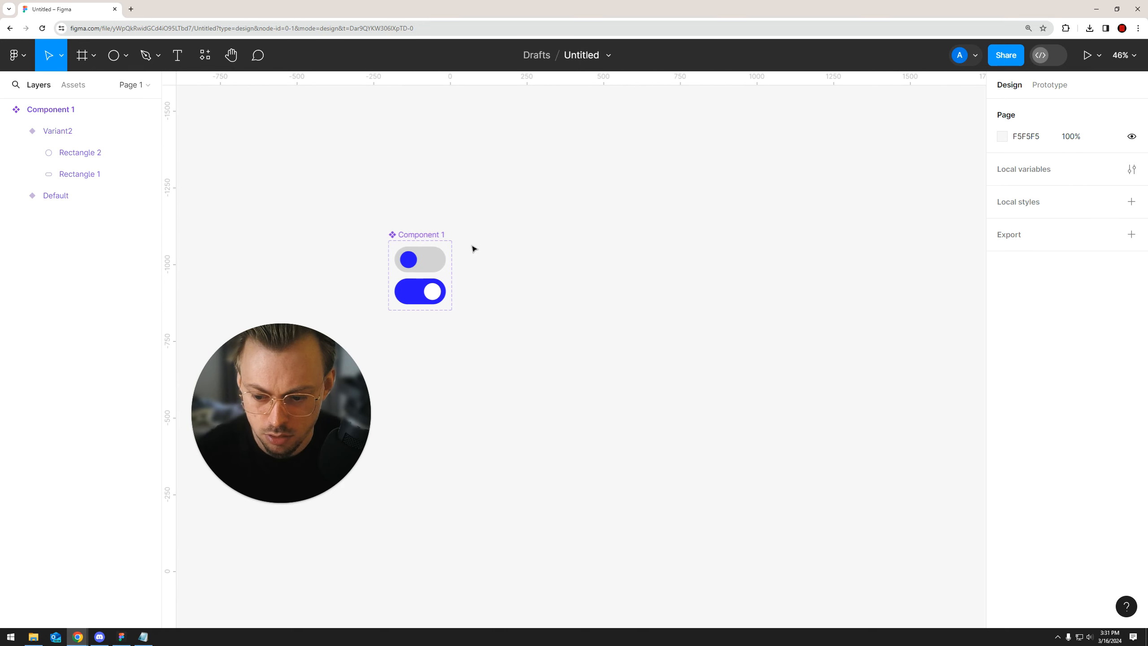
pyautogui.click(93, 55)
pyautogui.click(76, 87)
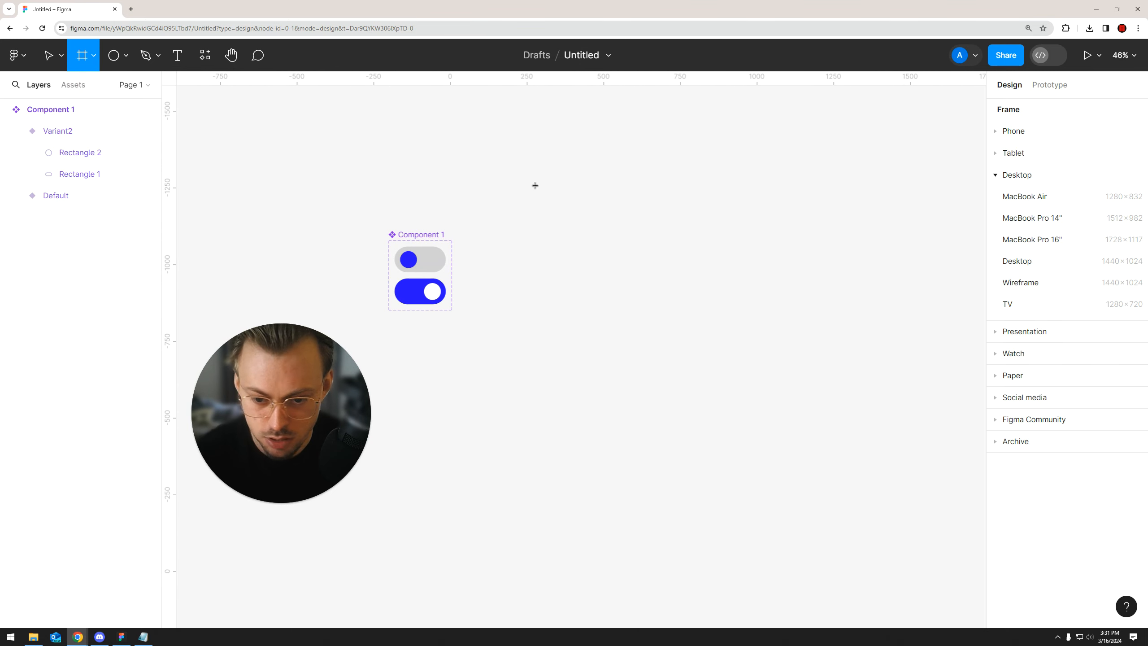
pyautogui.moveTo(541, 187); pyautogui.dragTo(941, 488)
pyautogui.click(94, 57)
pyautogui.click(82, 81)
pyautogui.hscroll(2, 725, 460)
pyautogui.hscroll(-2, 679, 356)
pyautogui.moveTo(664, 463); pyautogui.dragTo(663, 449)
# Place an instance of Component 1 from the local components in the upper middle of the new frame
pyautogui.click(74, 85)
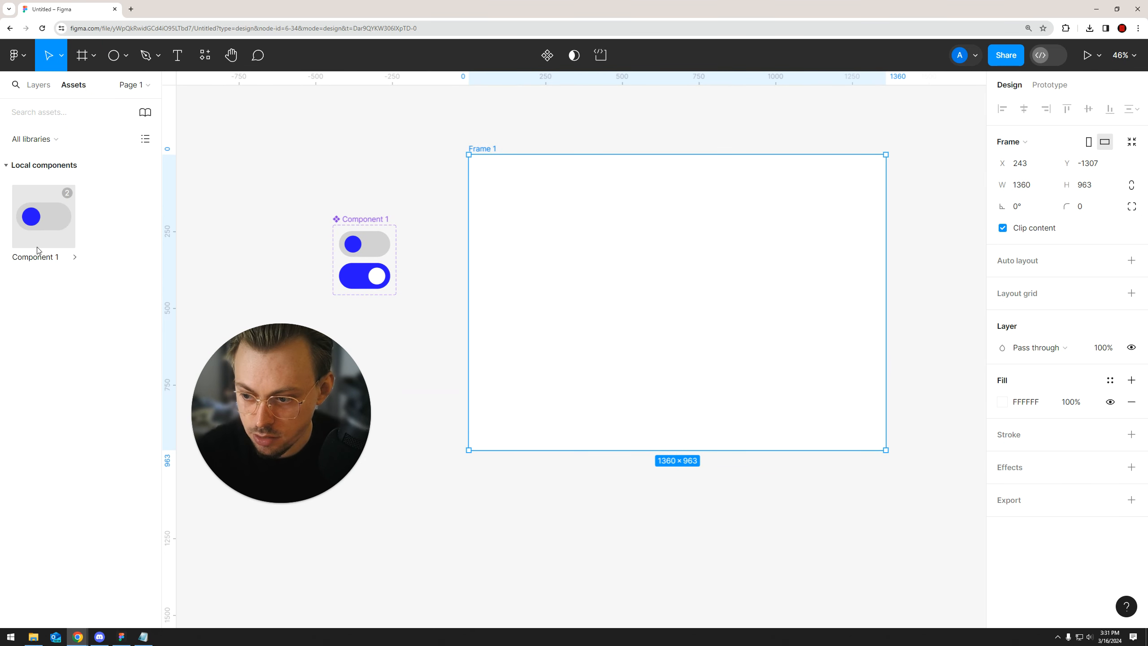
pyautogui.moveTo(41, 228); pyautogui.dragTo(721, 279)
pyautogui.scroll(2, 634, 223)
pyautogui.scroll(2, 633, 223)
pyautogui.click(656, 131)
# Preview the prototype, switch the toggle on and off several times to test its animation, and close the preview
pyautogui.click(1087, 56)
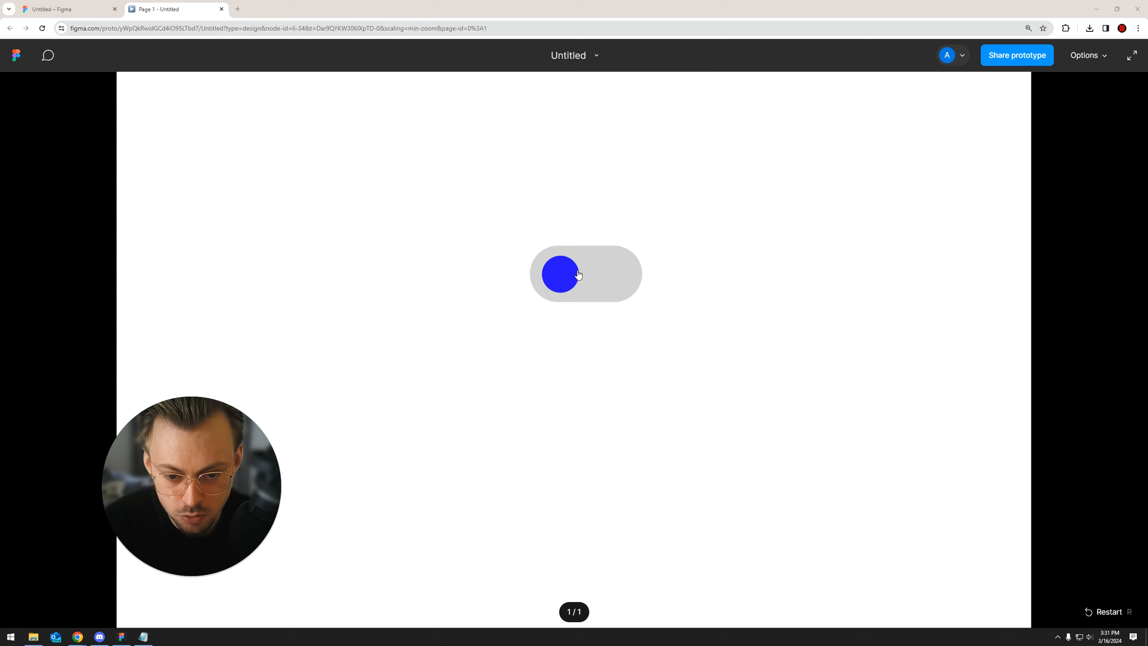
pyautogui.click(578, 274)
pyautogui.click(575, 288)
pyautogui.click(592, 287)
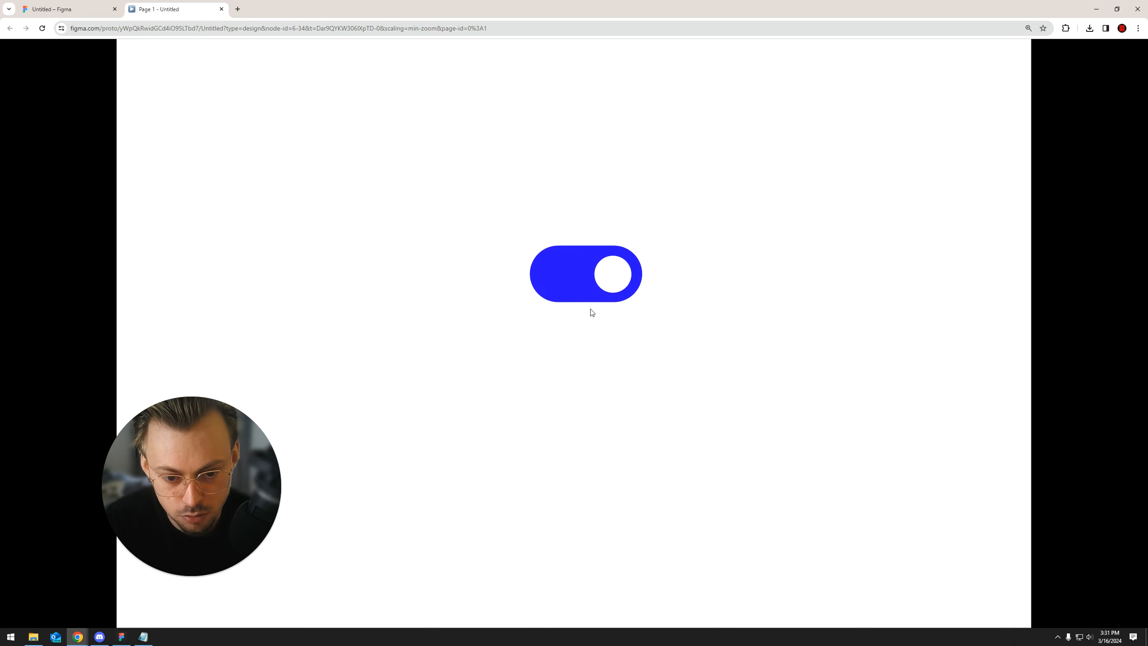
pyautogui.click(574, 295)
pyautogui.click(608, 284)
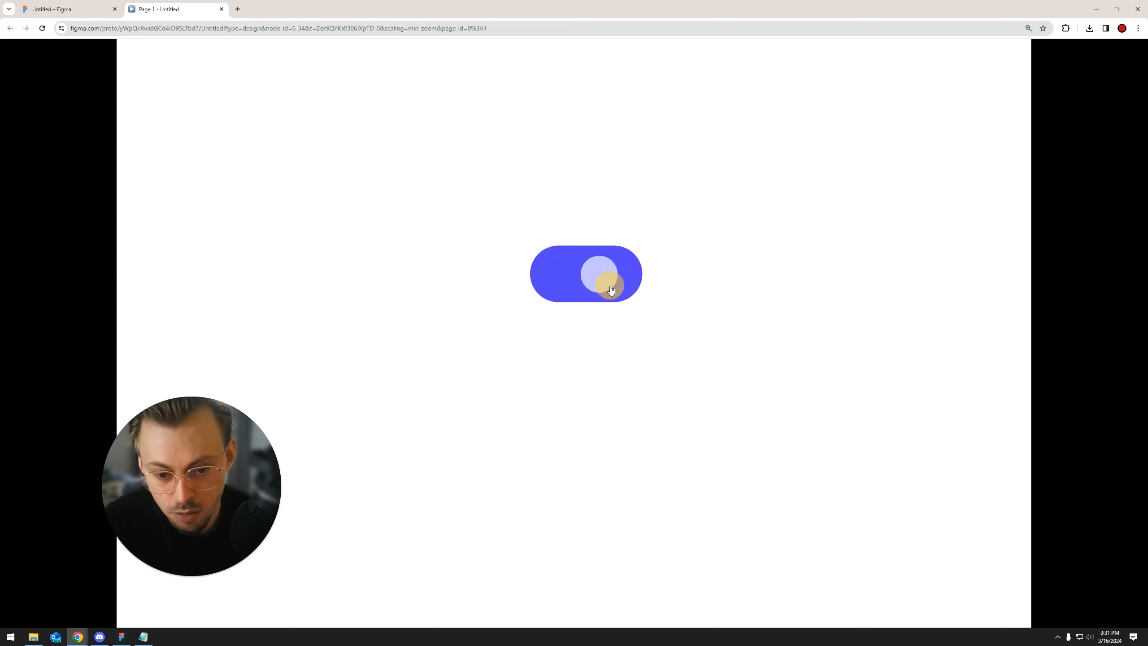
pyautogui.click(580, 295)
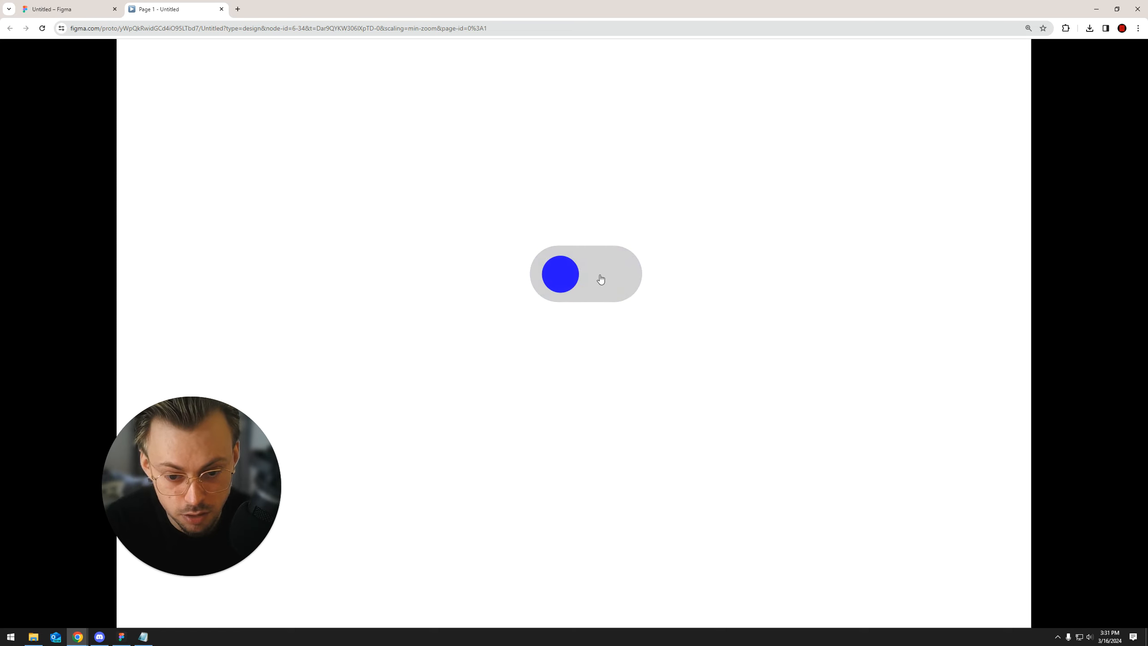
pyautogui.click(600, 279)
pyautogui.click(588, 298)
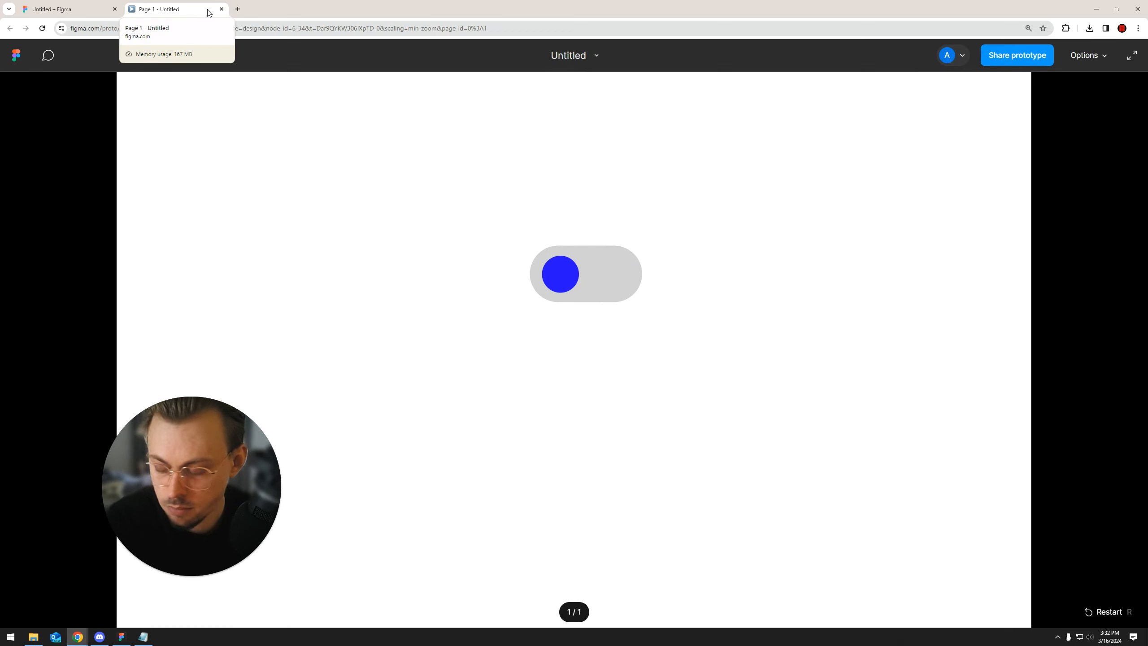
pyautogui.click(221, 9)
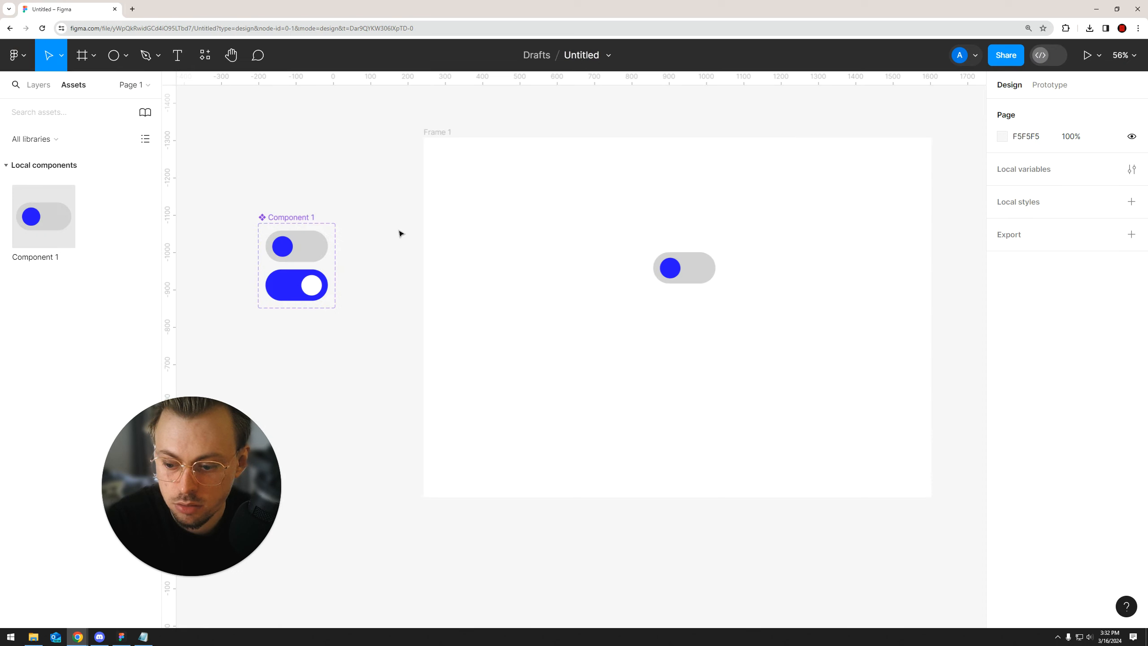
pyautogui.hscroll(2, 795, 143)
pyautogui.scroll(1, 795, 143)
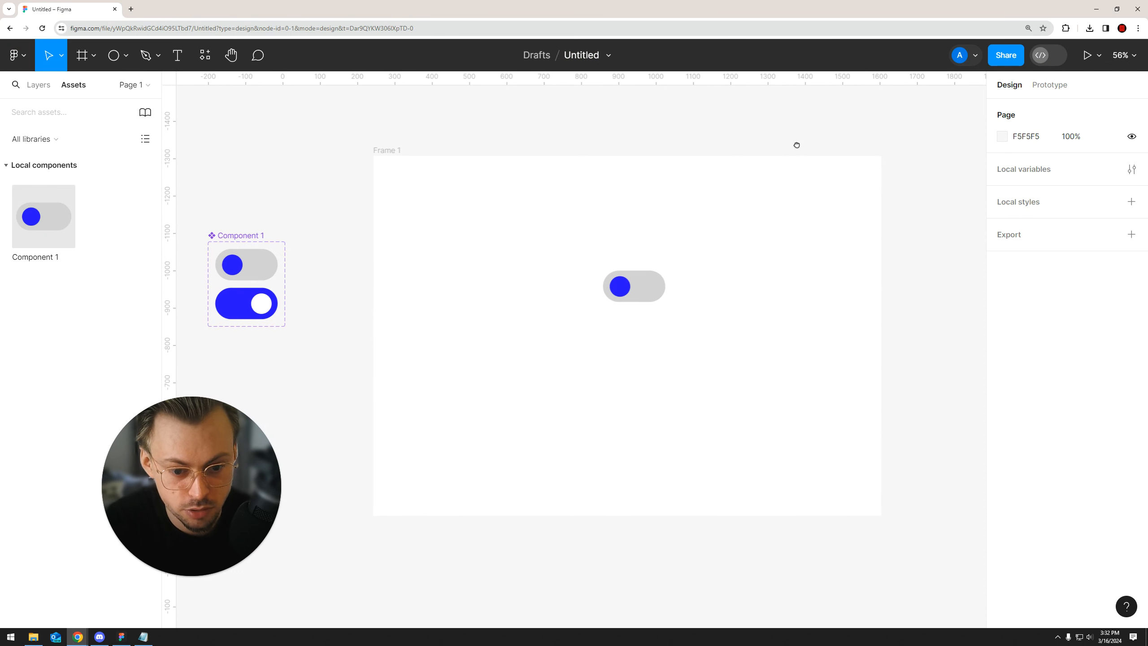